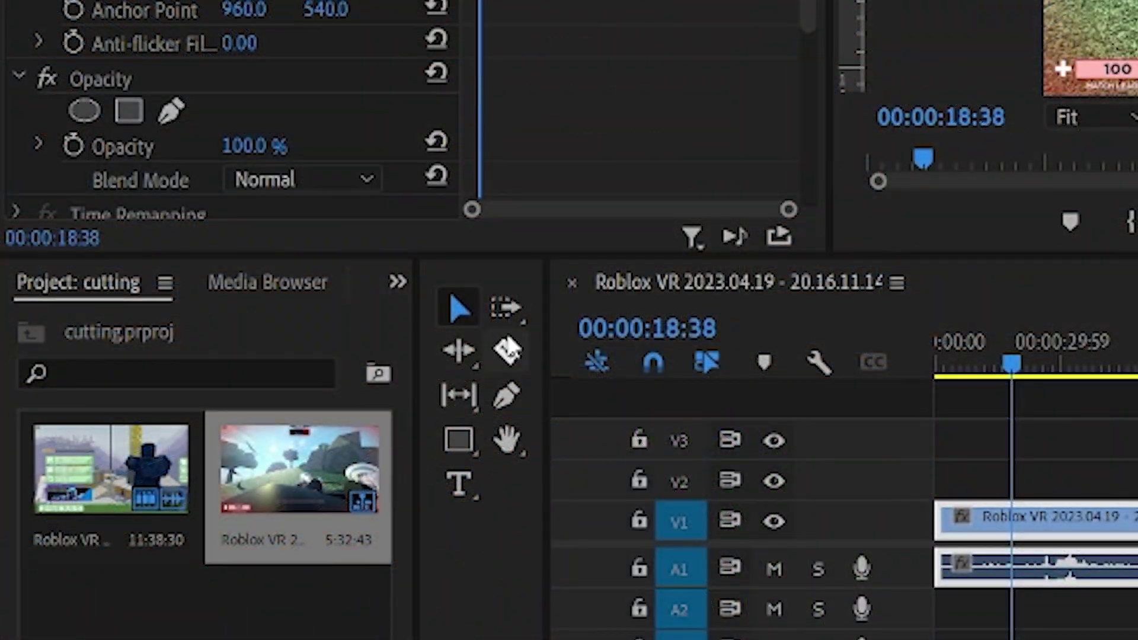
# Step: Razor-cut the gameplay twice near the start and delete the short unwanted piece
pyautogui.click(509, 350)
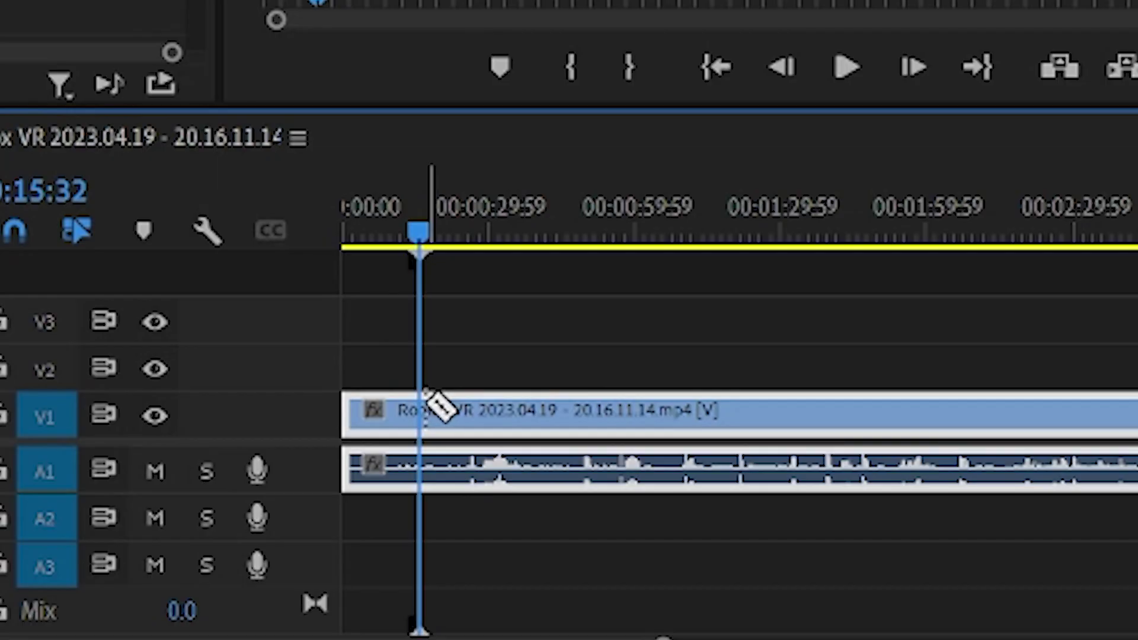
pyautogui.click(432, 409)
pyautogui.moveTo(422, 237); pyautogui.dragTo(472, 255)
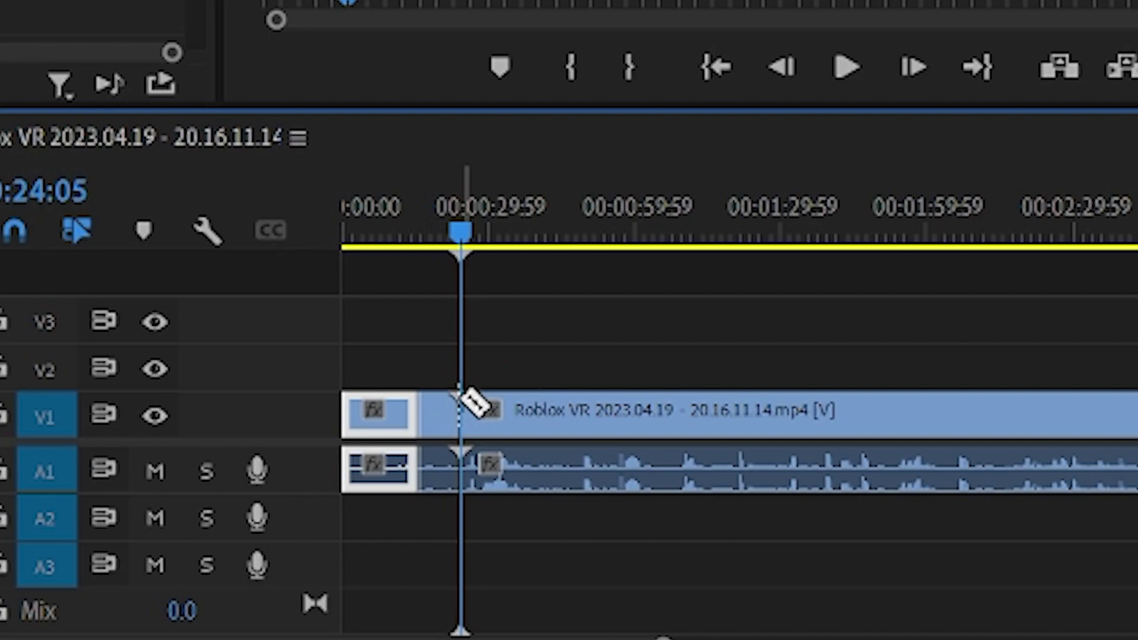
pyautogui.press('v')
pyautogui.click(441, 416)
pyautogui.press('Delete')
# Step: Ripple-delete the leftover gap and play back the edited start to check the cut
pyautogui.rightClick(440, 416)
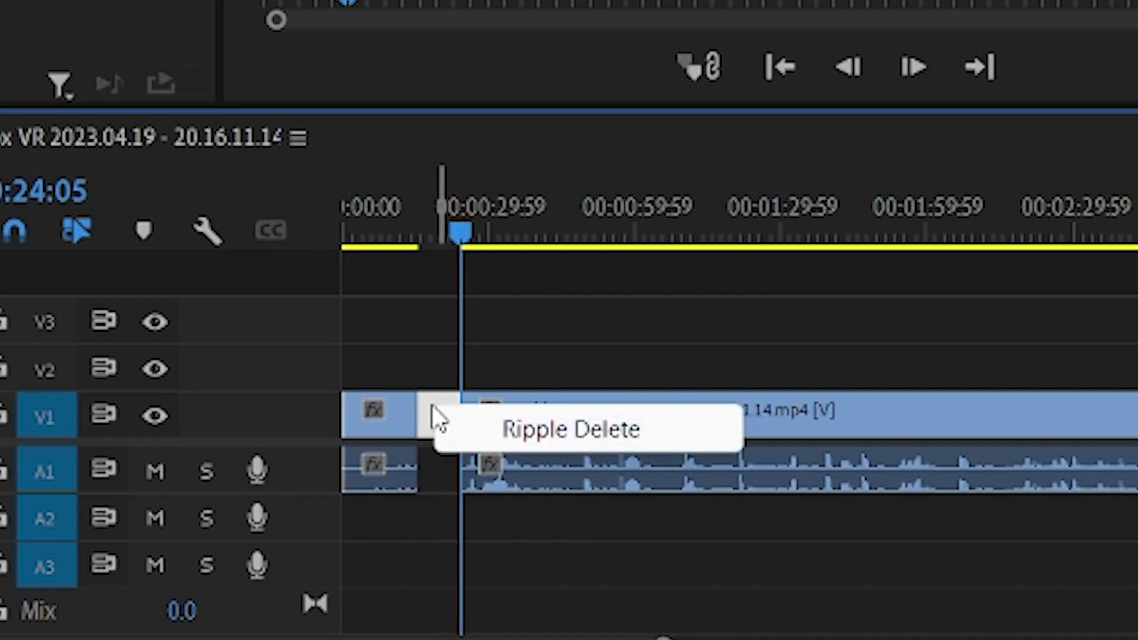
pyautogui.click(570, 429)
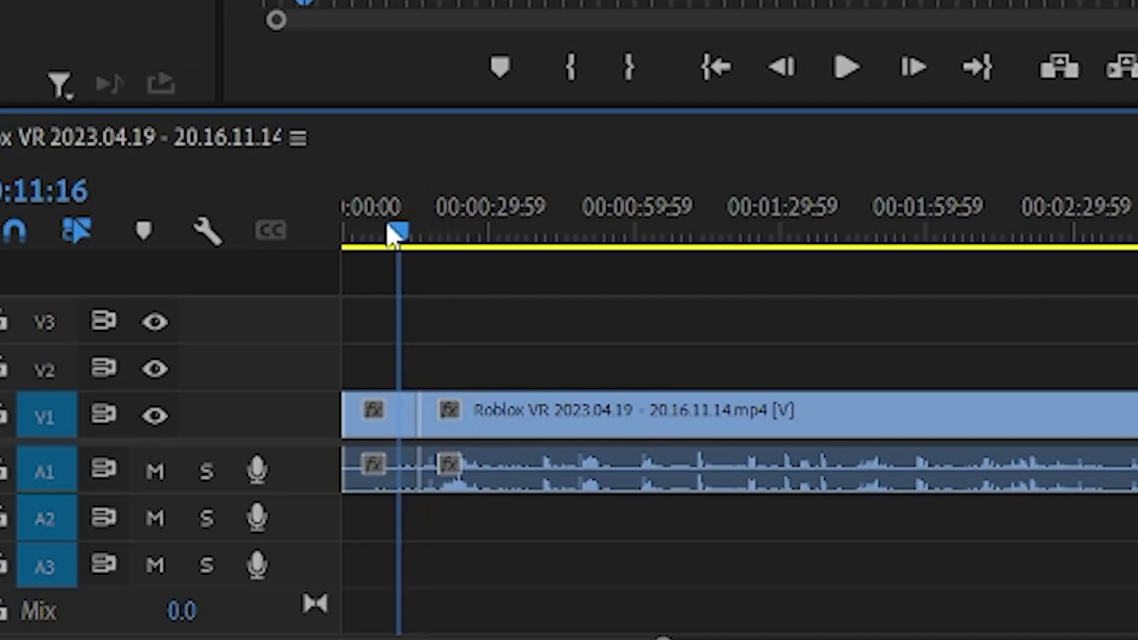
pyautogui.click(849, 70)
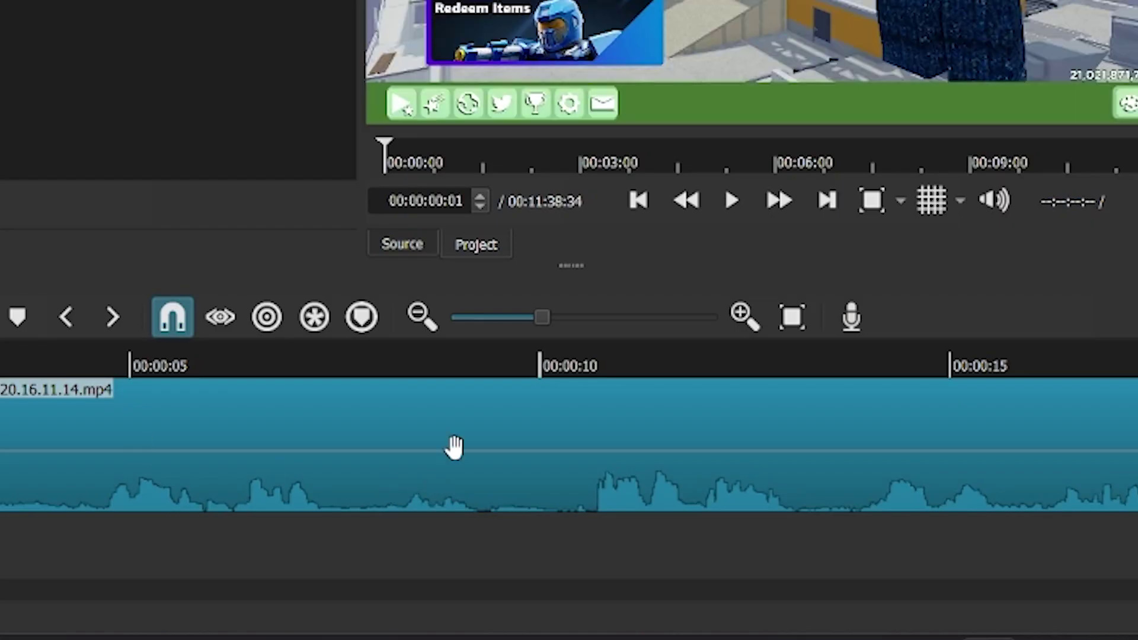
# Step: Split the clip at 07:27 and 08:15 and ripple-delete the middle piece
pyautogui.click(330, 370)
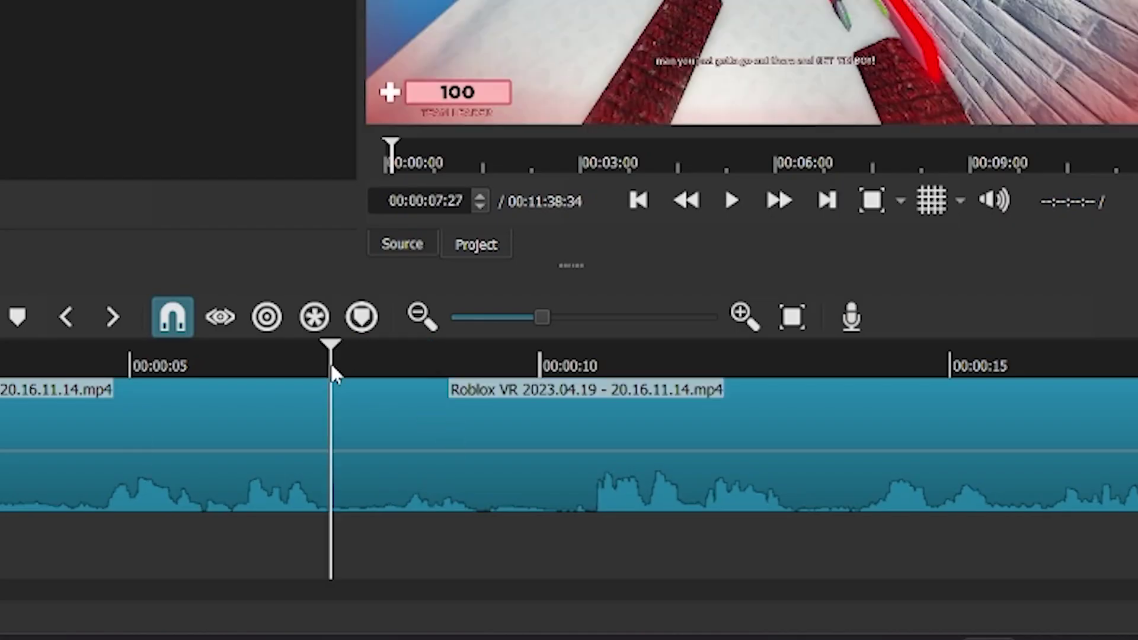
pyautogui.press('s')
pyautogui.moveTo(332, 372); pyautogui.dragTo(398, 372)
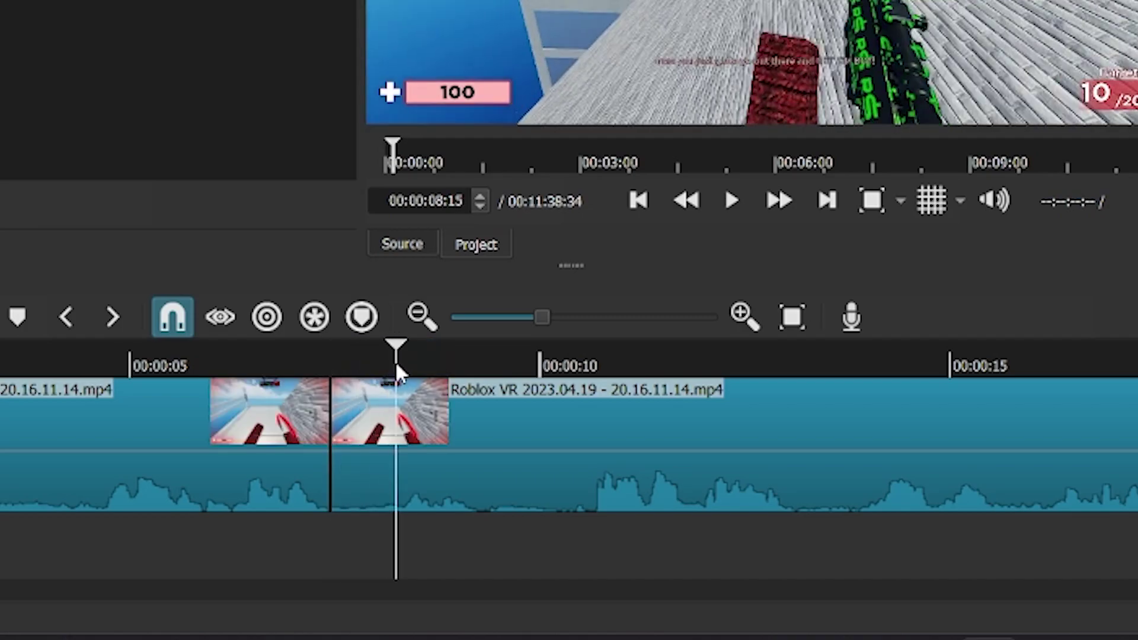
pyautogui.click(304, 359)
pyautogui.rightClick(366, 442)
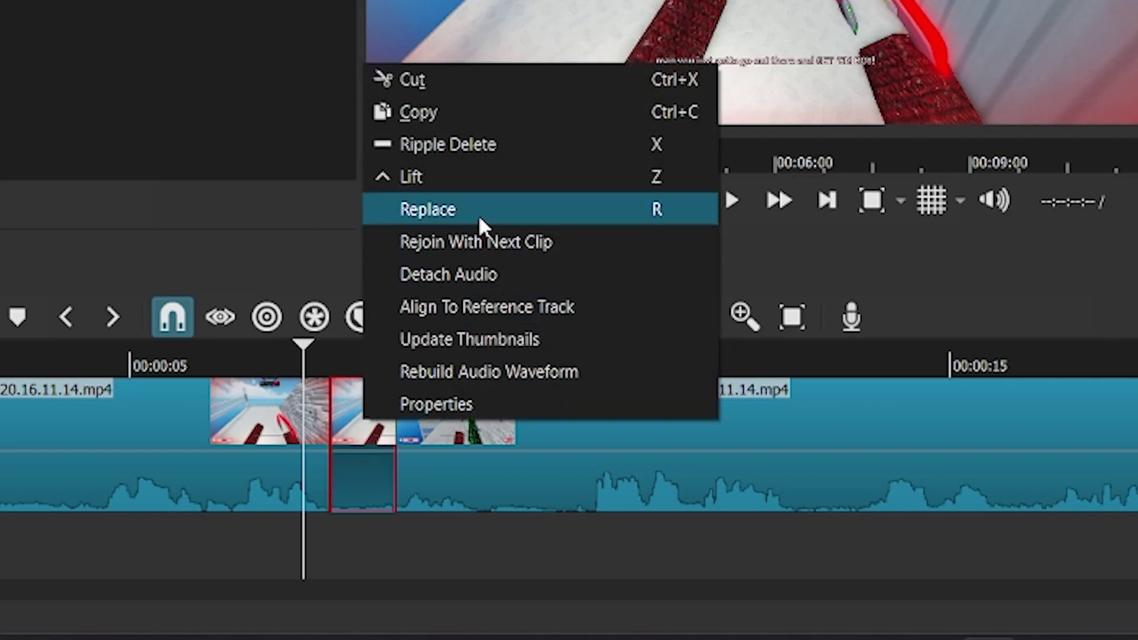
pyautogui.click(479, 149)
# Step: Play back from just before the cut to check it, then stop the screen recording
pyautogui.click(231, 356)
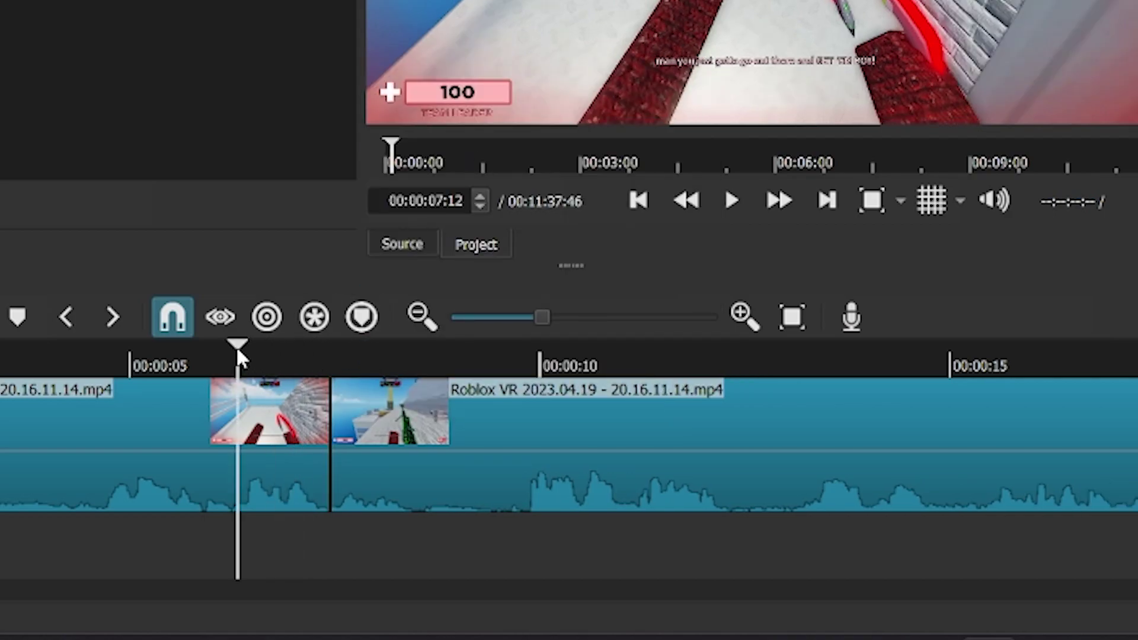
pyautogui.click(732, 201)
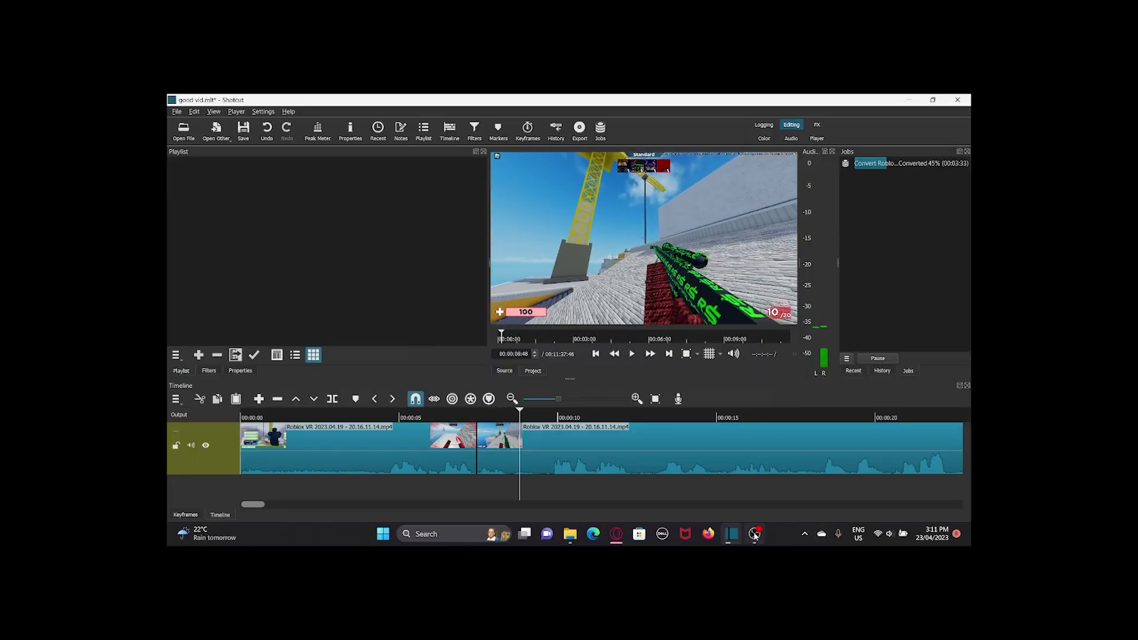
pyautogui.click(755, 533)
pyautogui.click(868, 425)
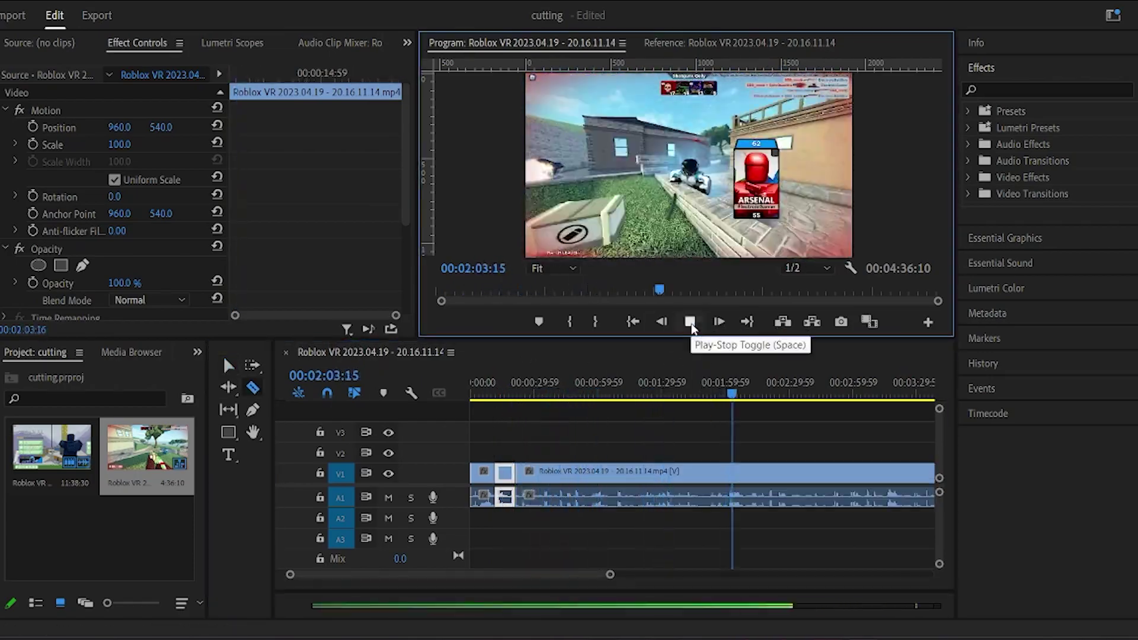
# Step: Trim the next dull section and play back the highlight sequence, now three clips totalling 28:03
pyautogui.click(873, 398)
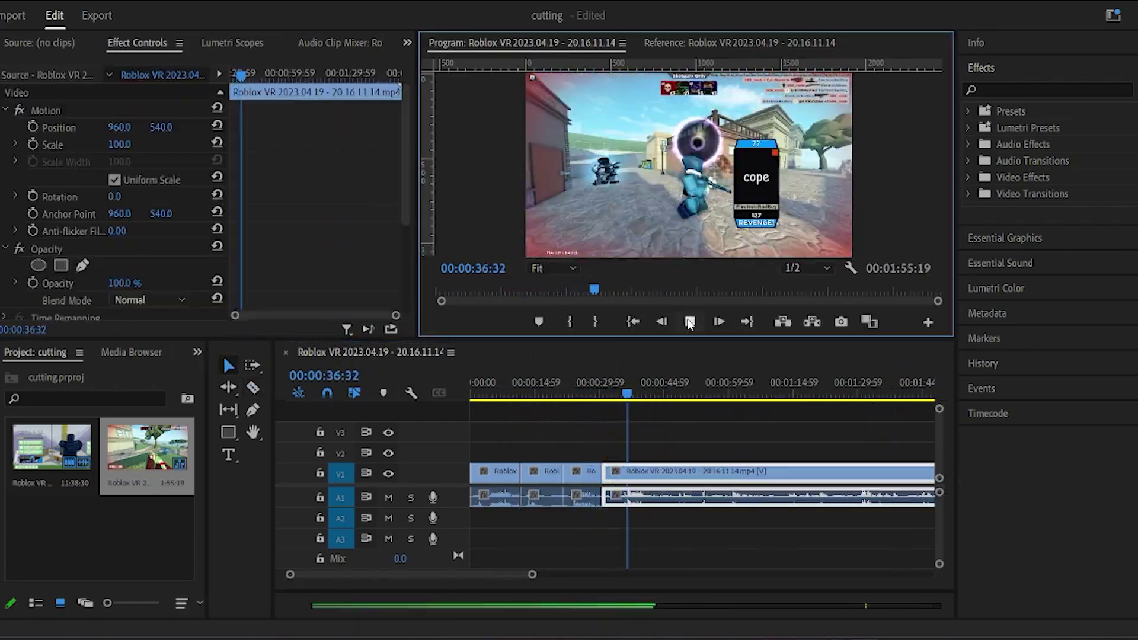
pyautogui.click(690, 321)
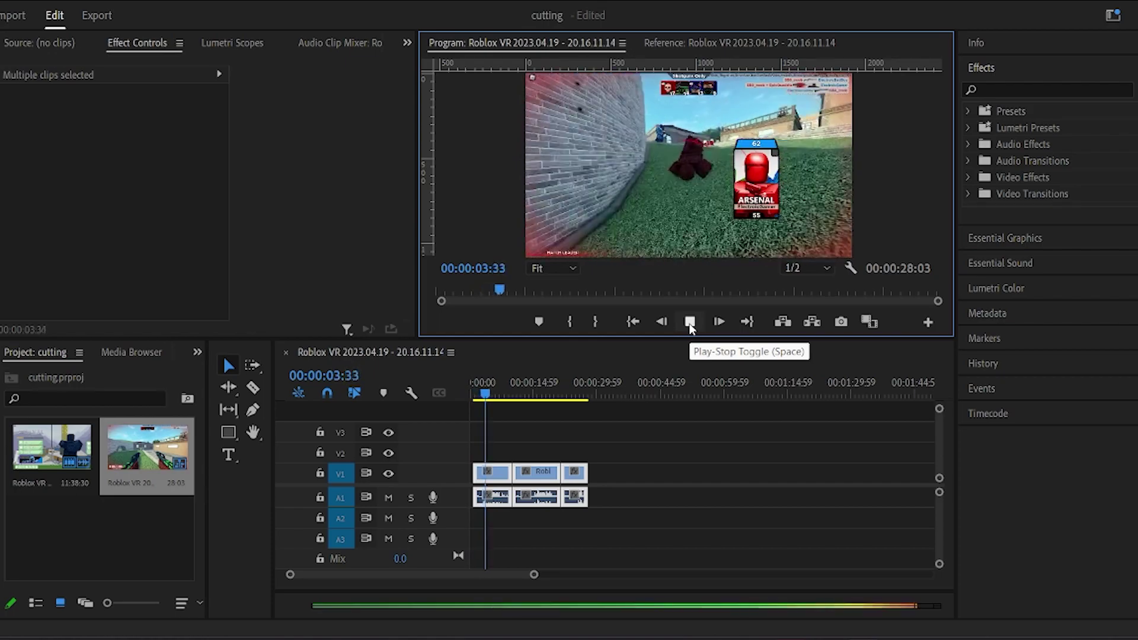
pyautogui.moveTo(534, 574); pyautogui.dragTo(480, 575)
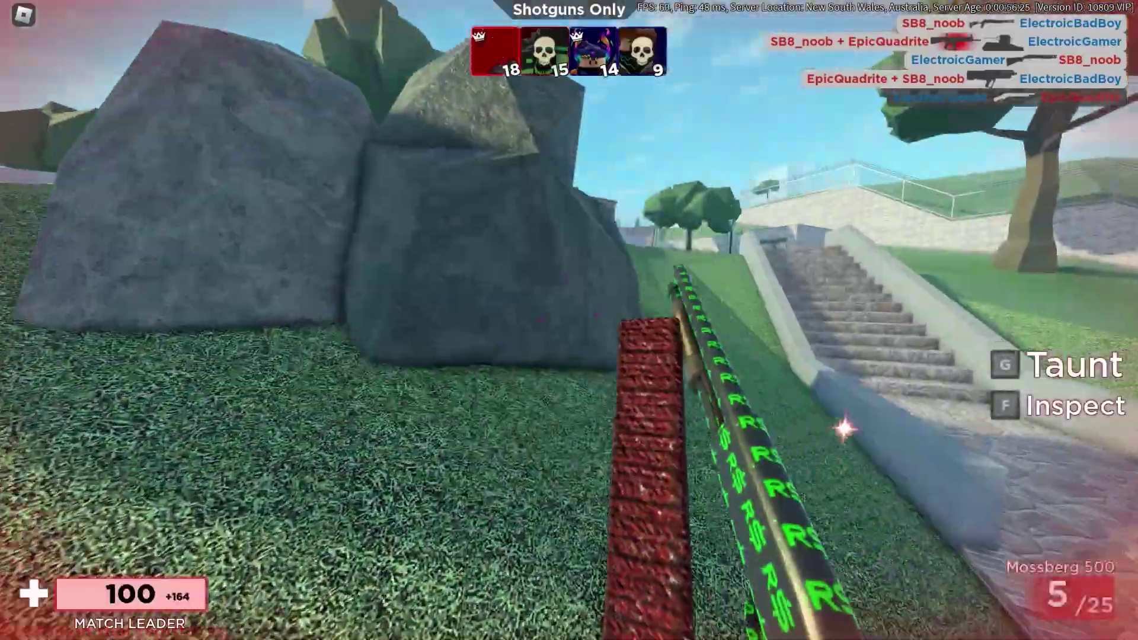
# Step: Fire the Mossberg 500 at an enemy, then take the DB Shotgun along the stone path
pyautogui.press('1')
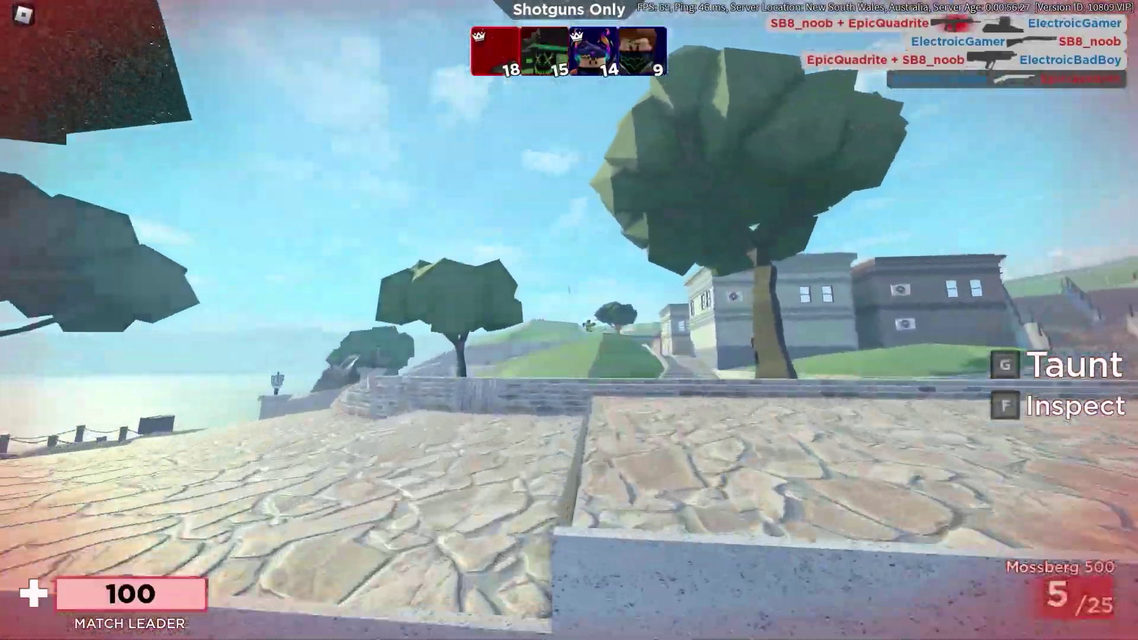
pyautogui.click(568, 320)
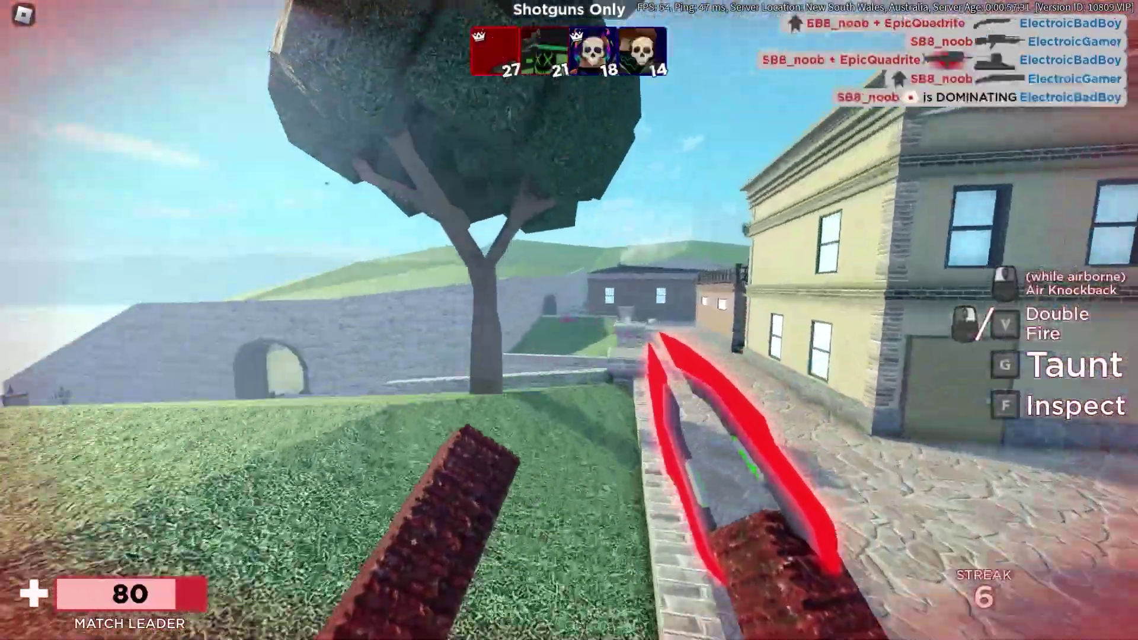
pyautogui.press('w')
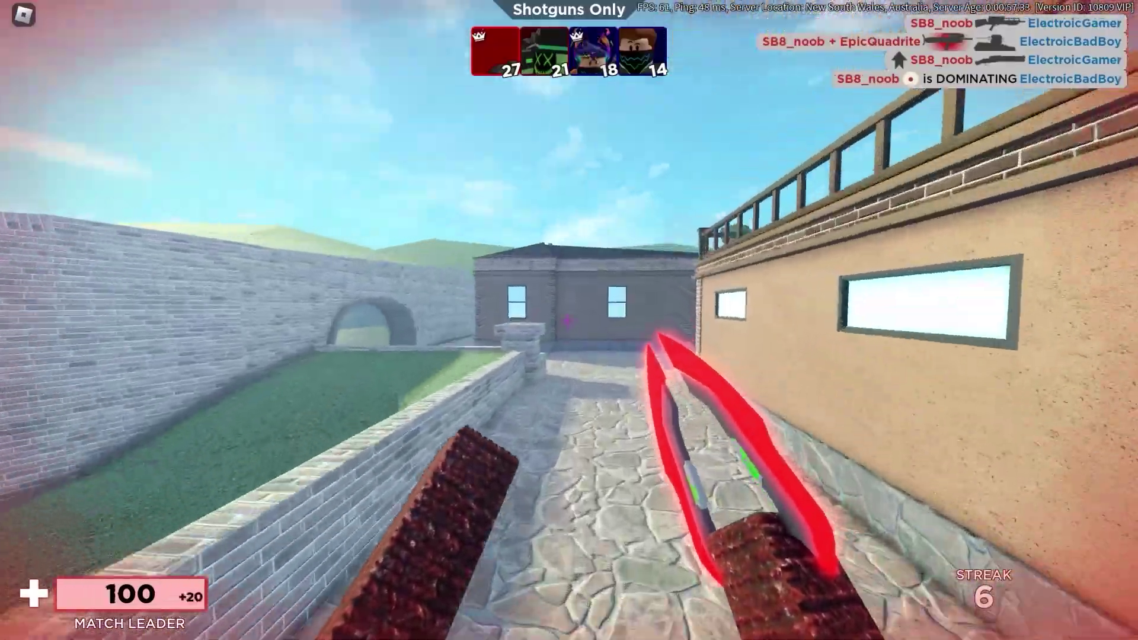
pyautogui.press('1')
pyautogui.press('w')
# Step: Swap between the knife, DB Shotgun and Golden Gun, firing and swinging at enemies
pyautogui.press('2')
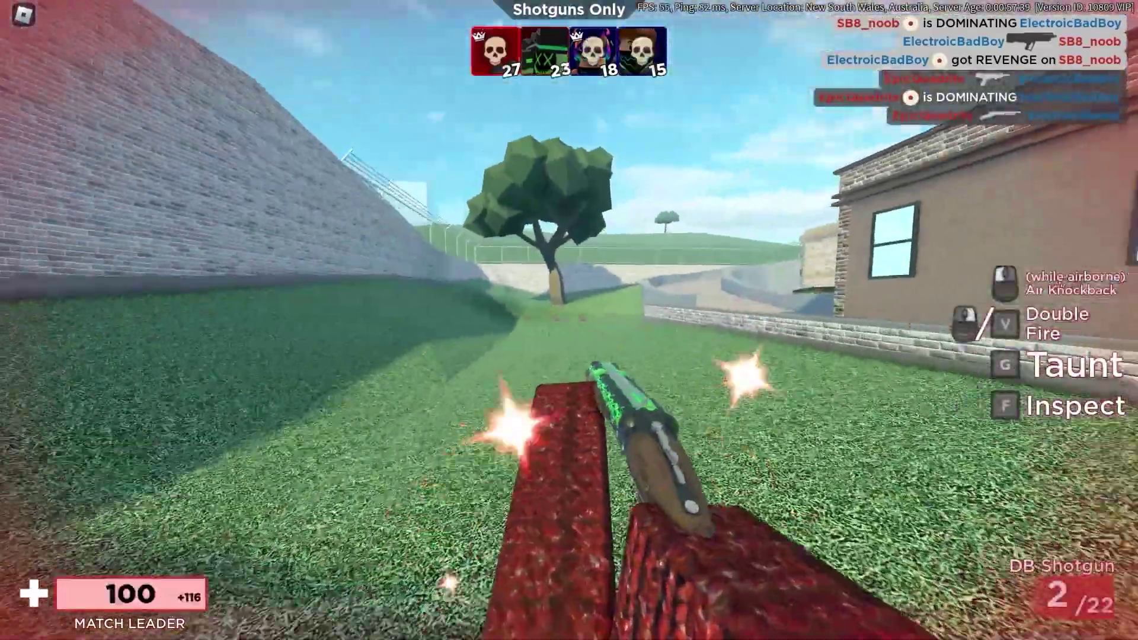
pyautogui.press('1')
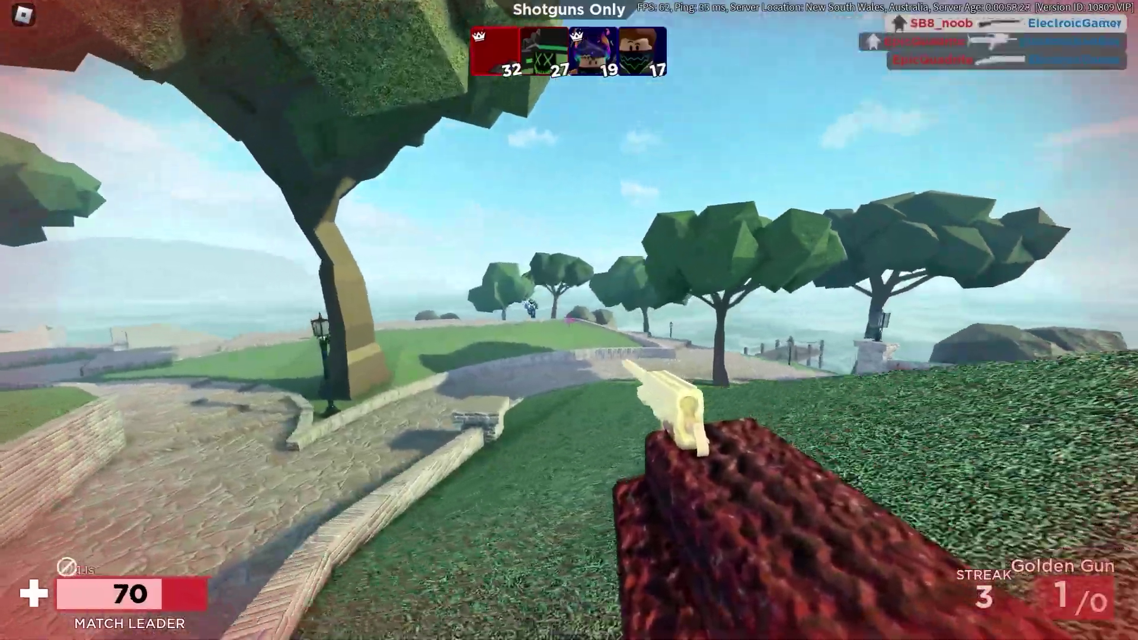
pyautogui.click(569, 320)
pyautogui.press('2')
pyautogui.click(569, 320)
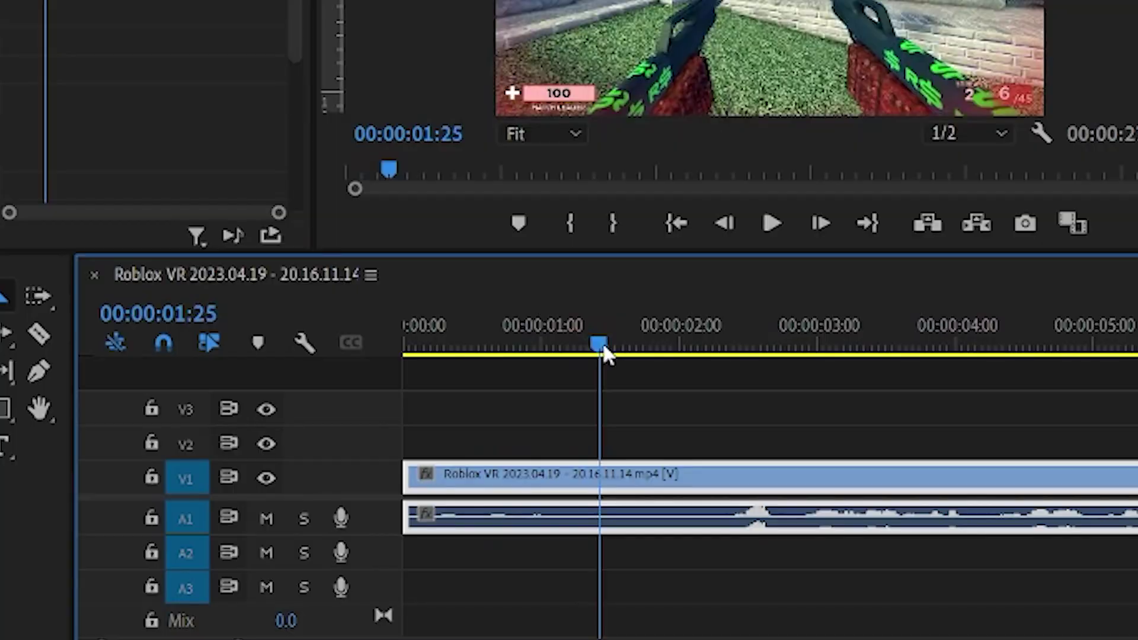
# Step: Split the gameplay clip at 00:00:01:32 with the Razor tool
pyautogui.moveTo(604, 350); pyautogui.dragTo(618, 350)
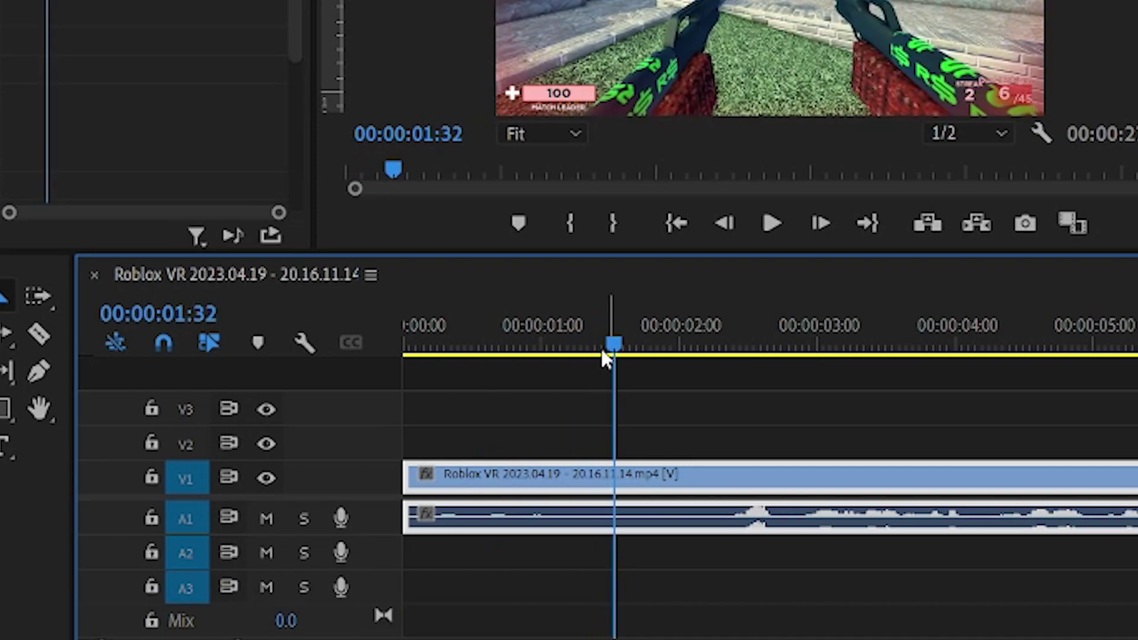
pyautogui.click(48, 337)
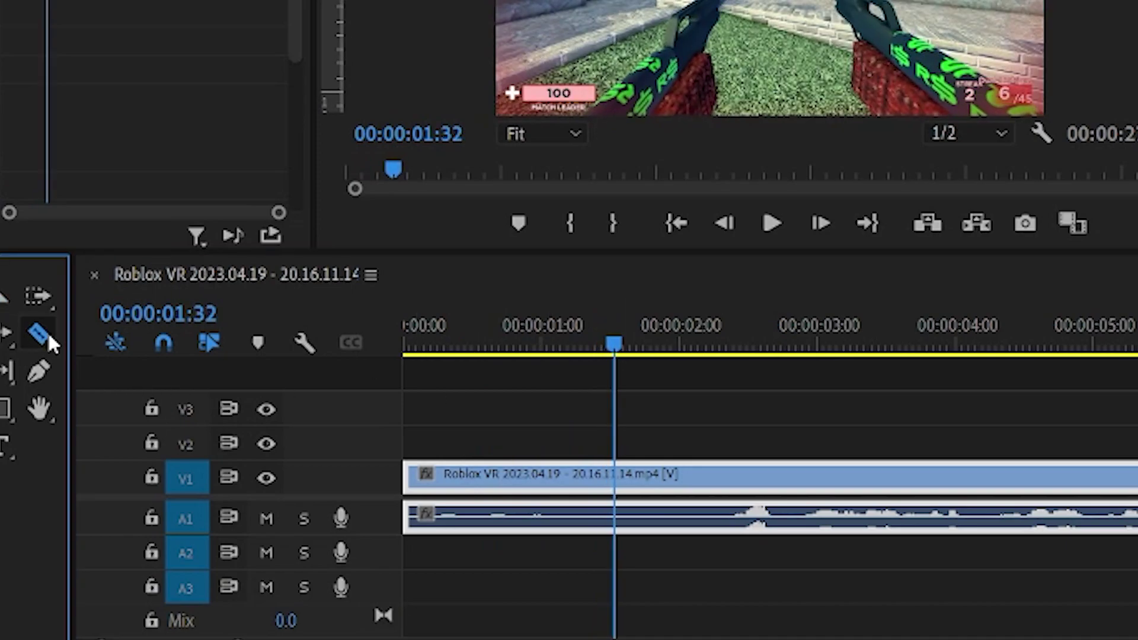
pyautogui.click(616, 483)
pyautogui.press('v')
# Step: Zoom the opening piece to 377% scale and reframe it at Position 408, 454
pyautogui.moveTo(454, 343); pyautogui.dragTo(379, 339)
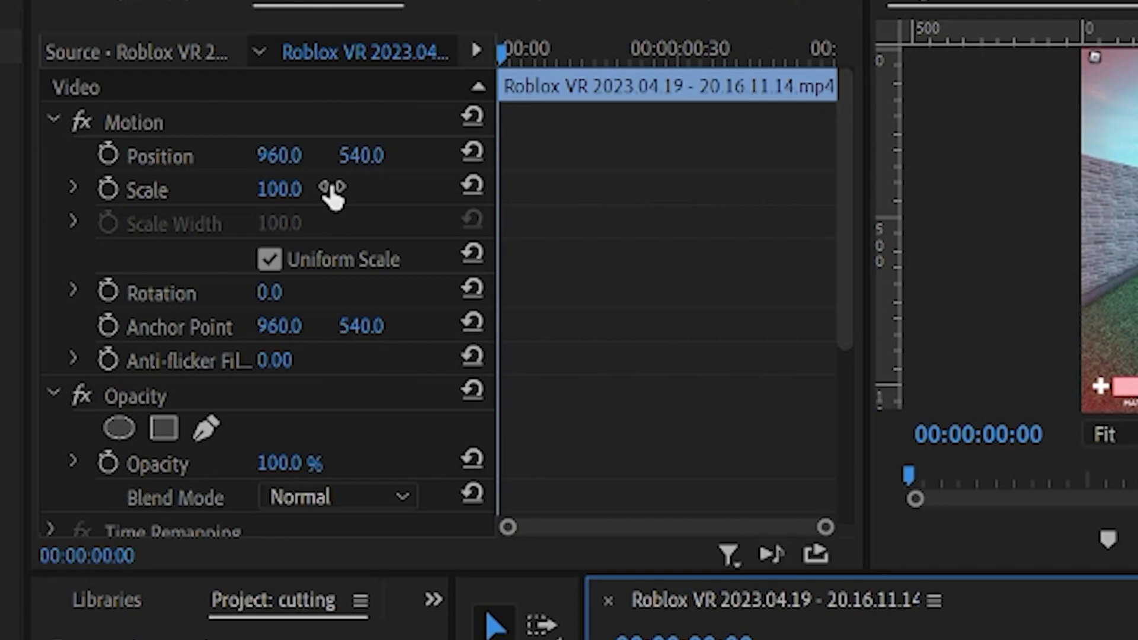
pyautogui.moveTo(332, 195); pyautogui.dragTo(497, 196)
pyautogui.moveTo(280, 155); pyautogui.dragTo(110, 156)
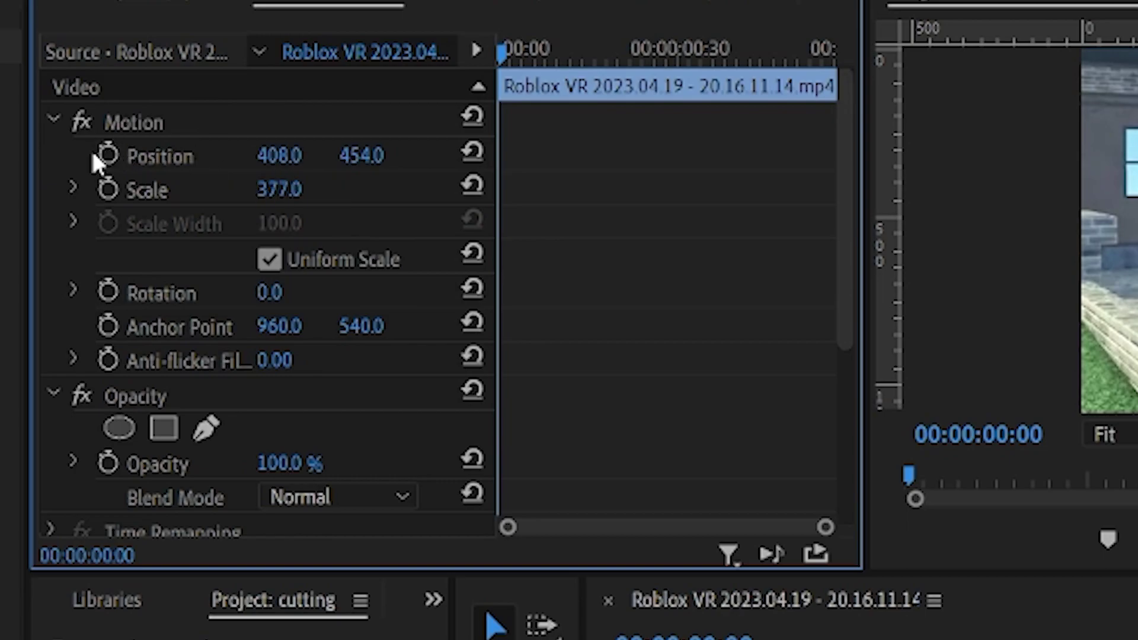
# Step: Add Position keyframes over the first frames, with Y at 432 then about 380, for shake
pyautogui.click(108, 156)
pyautogui.moveTo(508, 52); pyautogui.dragTo(520, 52)
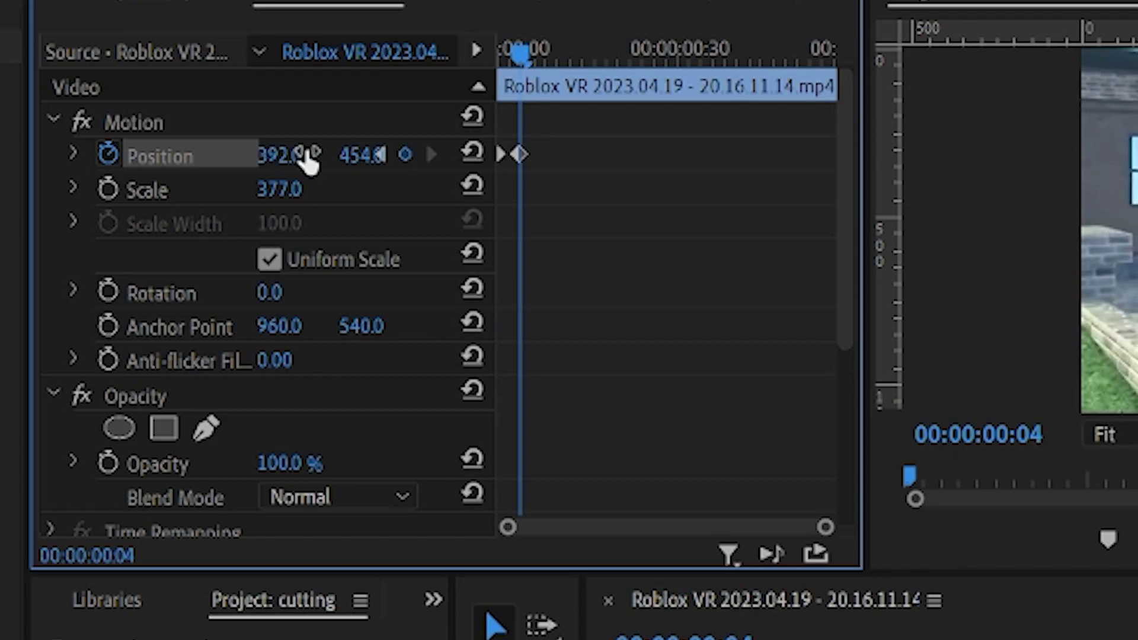
pyautogui.moveTo(338, 157); pyautogui.dragTo(323, 157)
pyautogui.click(539, 54)
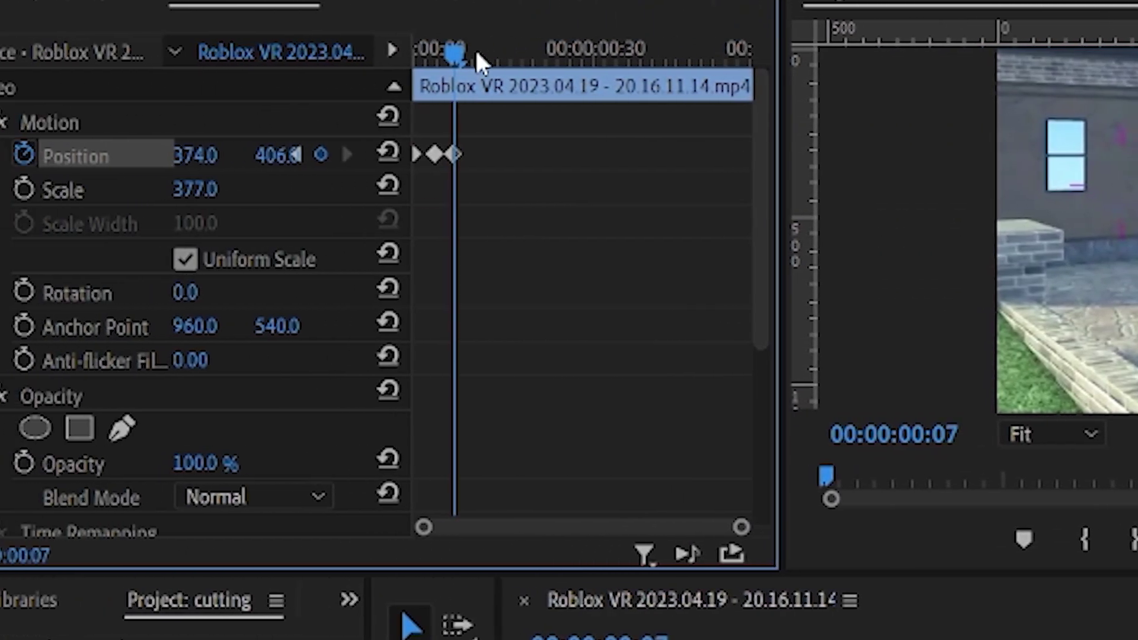
pyautogui.click(554, 52)
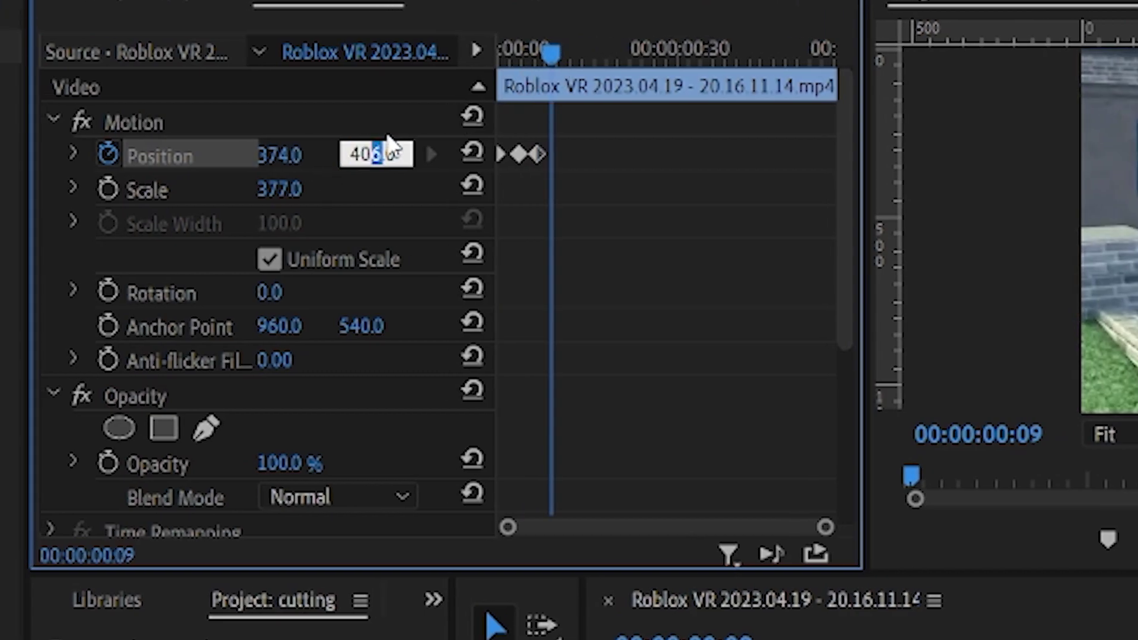
pyautogui.moveTo(379, 156); pyautogui.dragTo(364, 155)
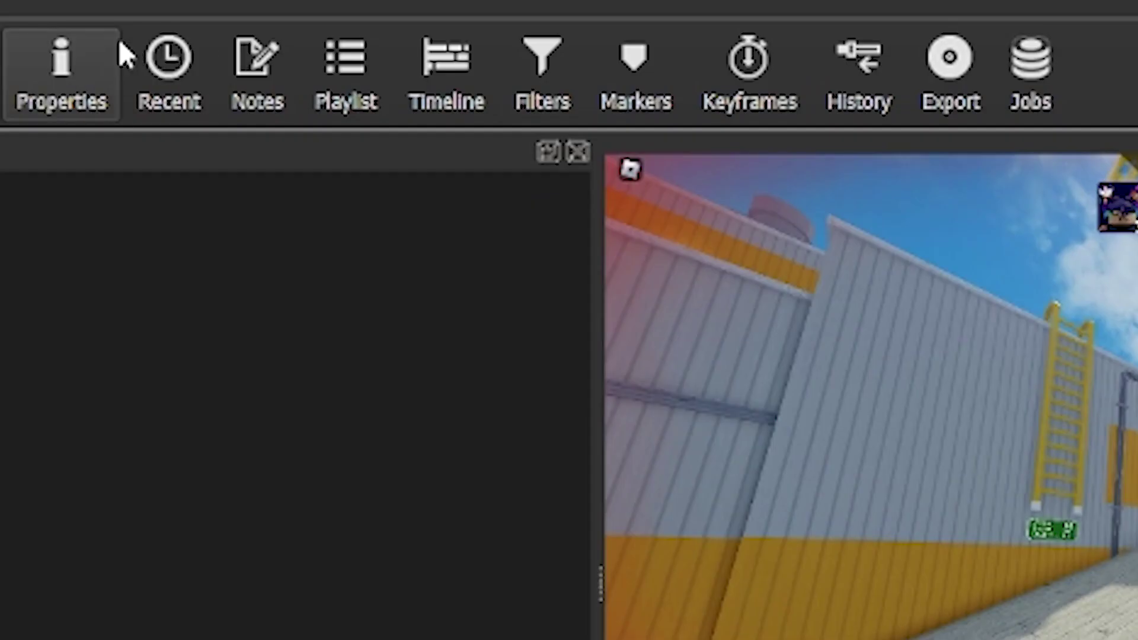
# Step: Add a Size, Position & Rotate filter, zoomed to 352.3%, and nudge its horizontal position a few frames in
pyautogui.click(570, 54)
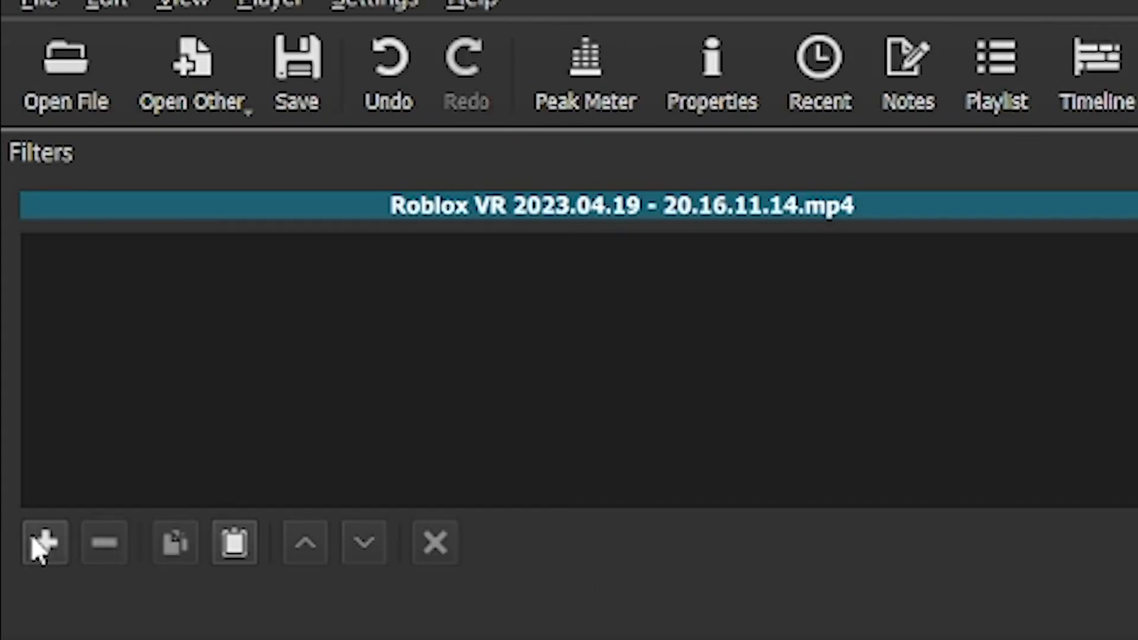
pyautogui.click(44, 542)
pyautogui.click(187, 242)
pyautogui.write('s')
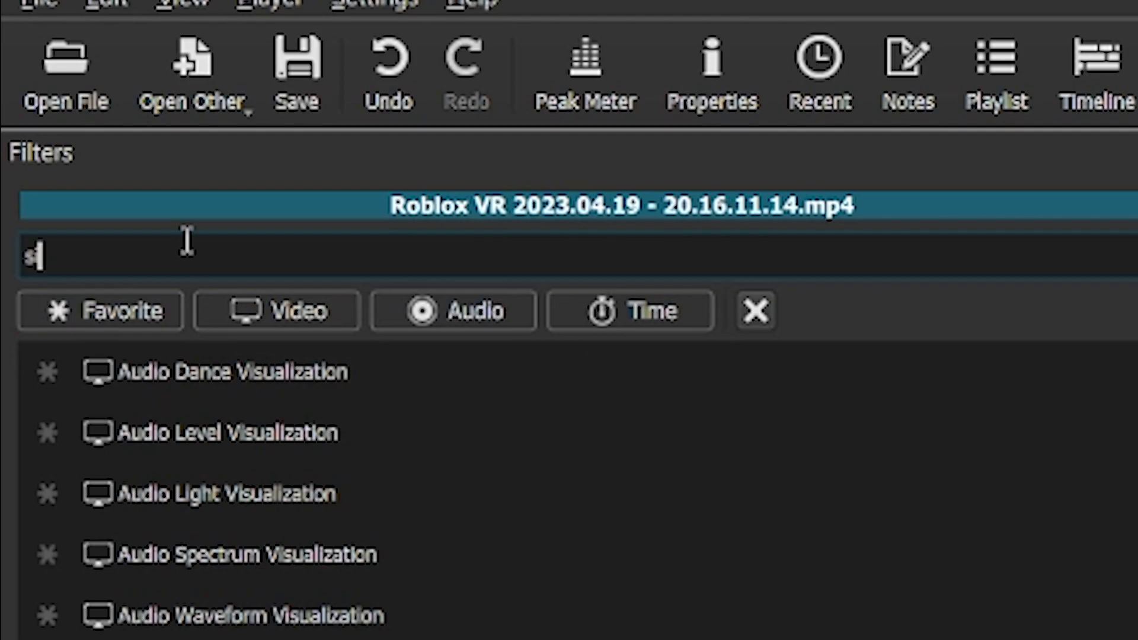
pyautogui.write('ize')
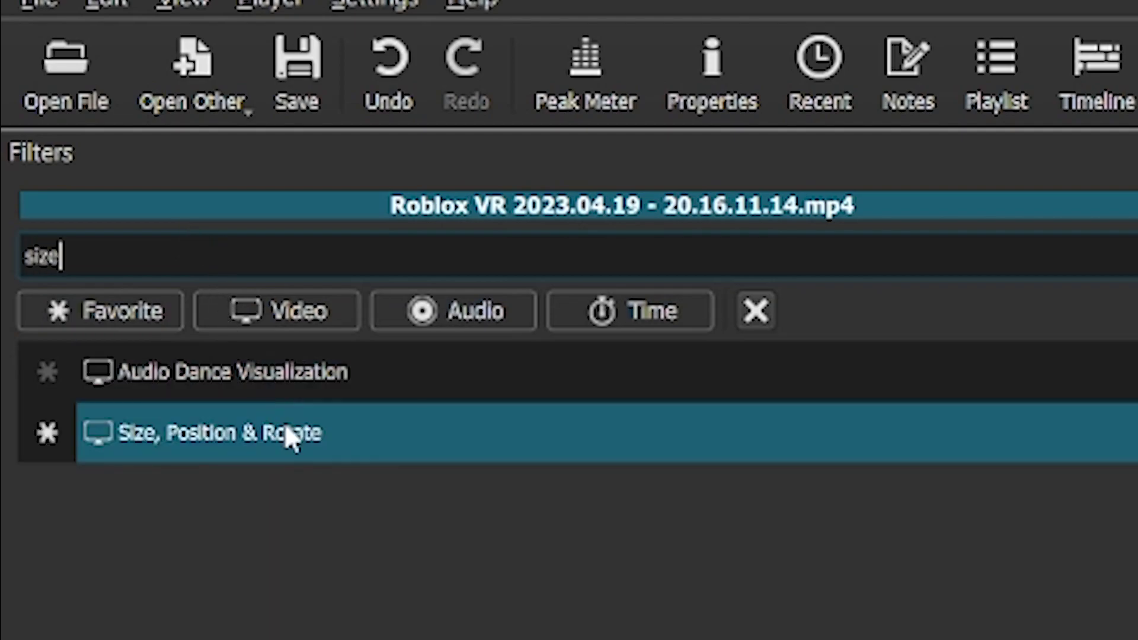
pyautogui.click(285, 428)
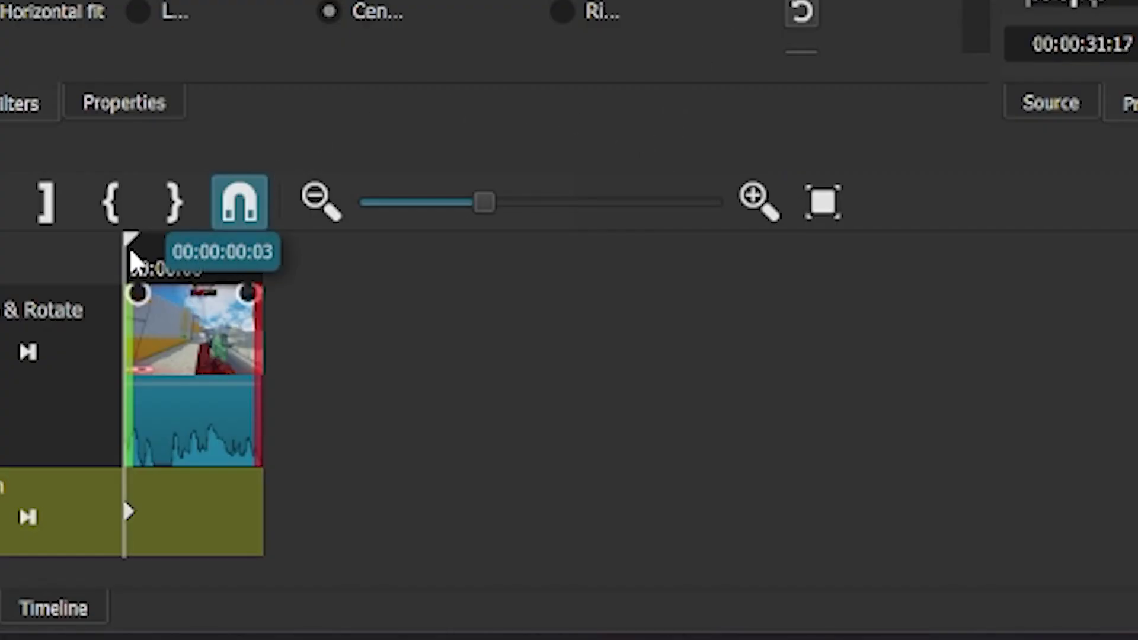
pyautogui.click(132, 260)
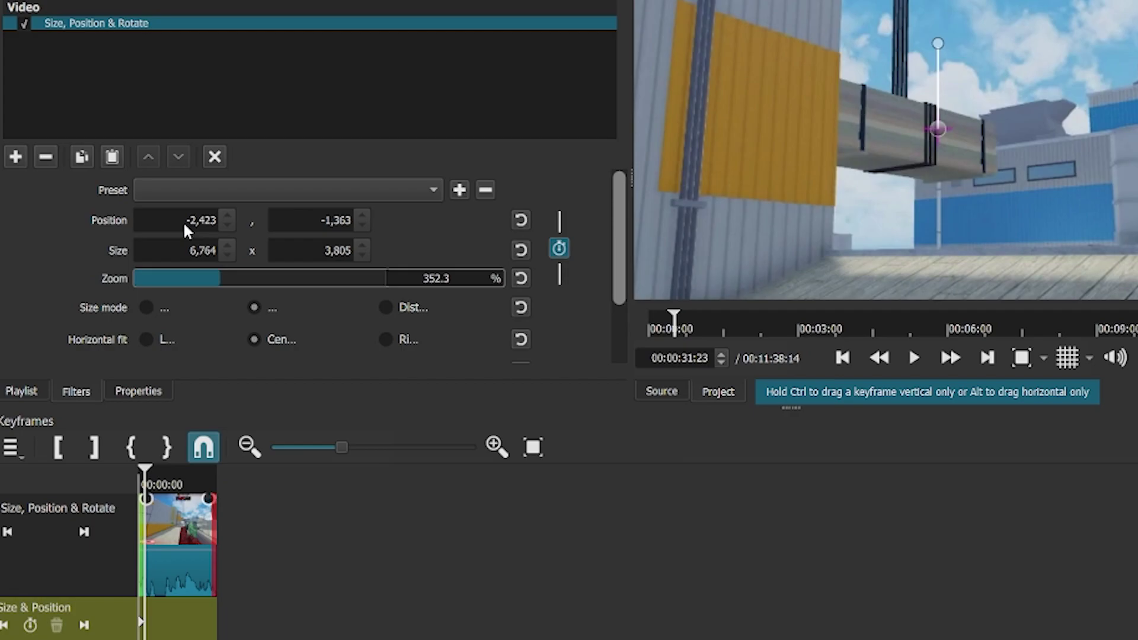
pyautogui.click(230, 226)
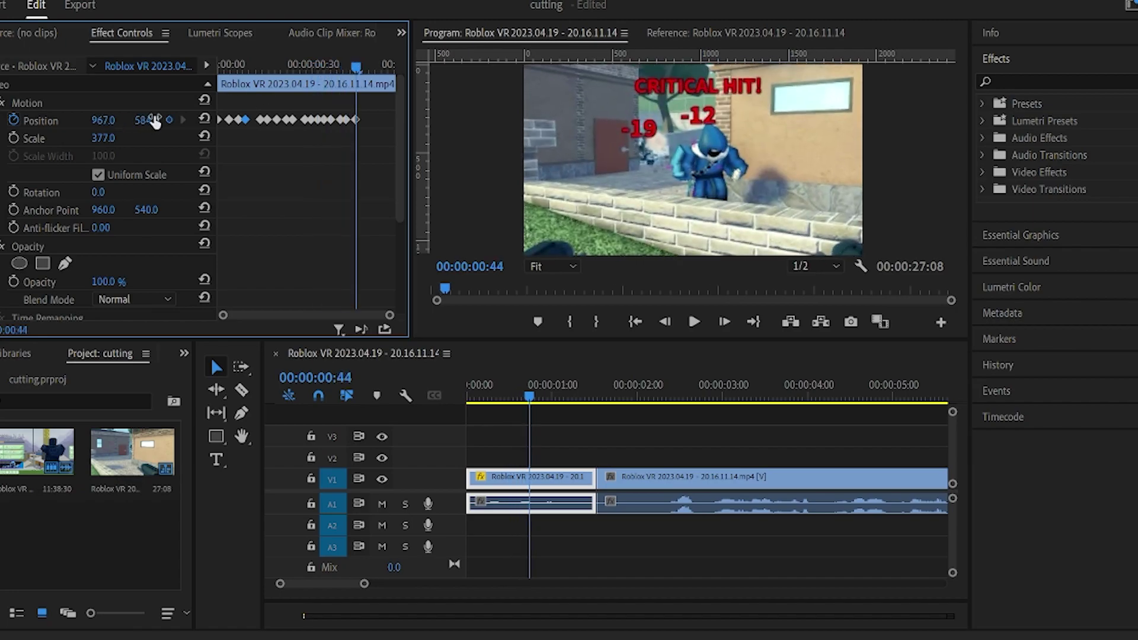
# Step: Widen the Effect Controls keyframe area and step one frame forward for more Position keyframes
pyautogui.moveTo(407, 127); pyautogui.dragTo(483, 128)
pyautogui.press('Right')
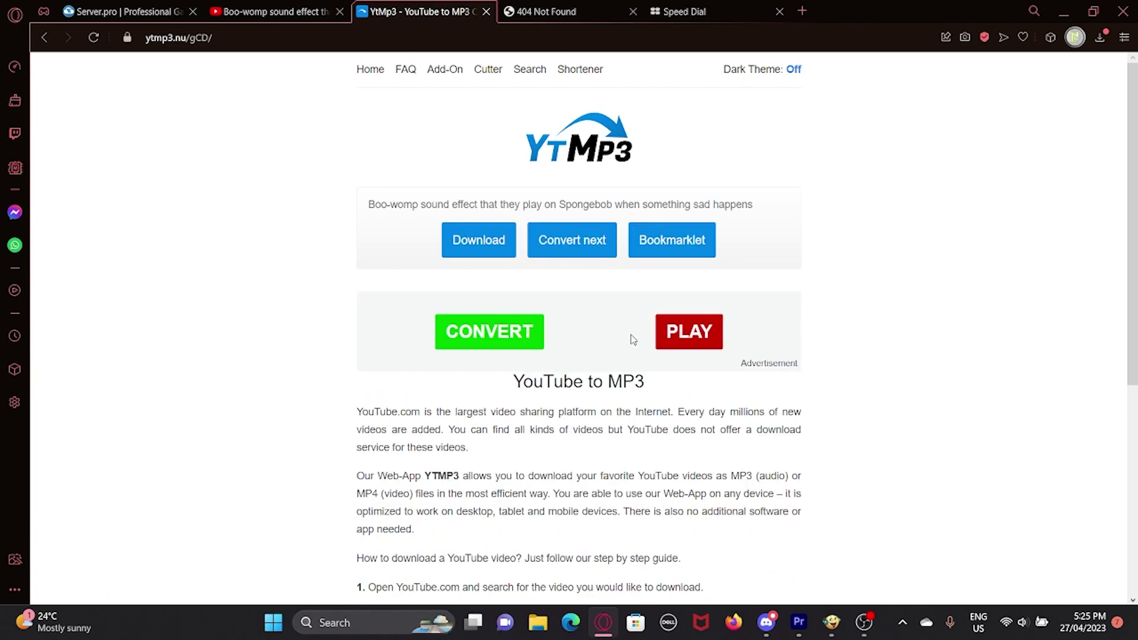
# Step: Download the converted Boo-womp sound effect MP3 and close the pop-up ad tab
pyautogui.click(480, 247)
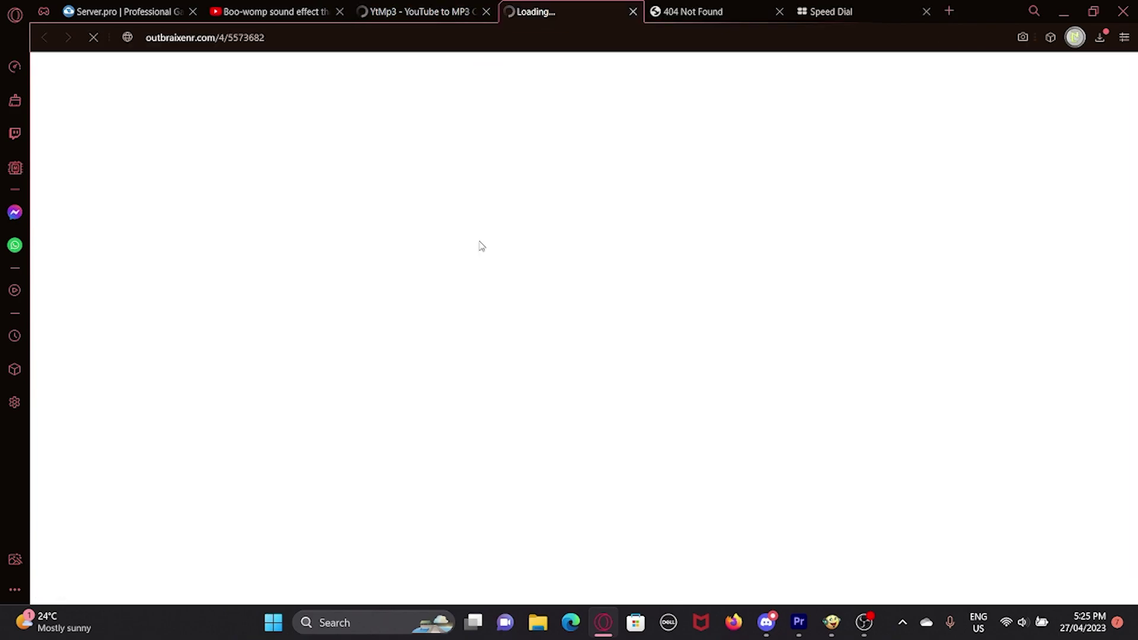
pyautogui.click(632, 12)
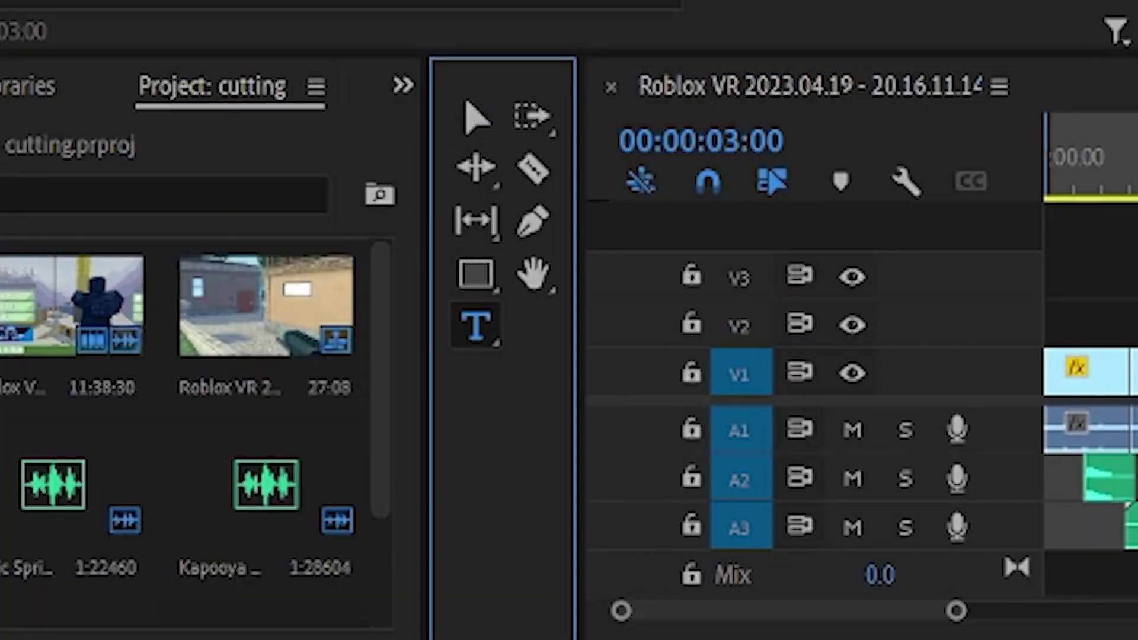
# Step: Type the WAIT WTH?! caption on the Program Monitor and pick its font
pyautogui.write('WA')
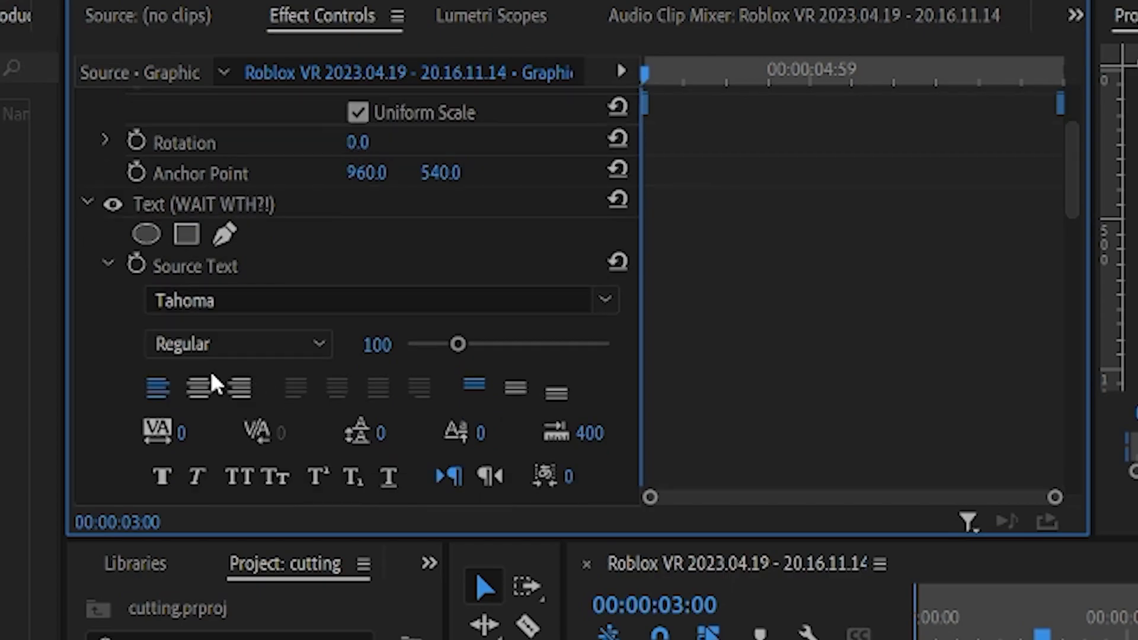
pyautogui.click(604, 301)
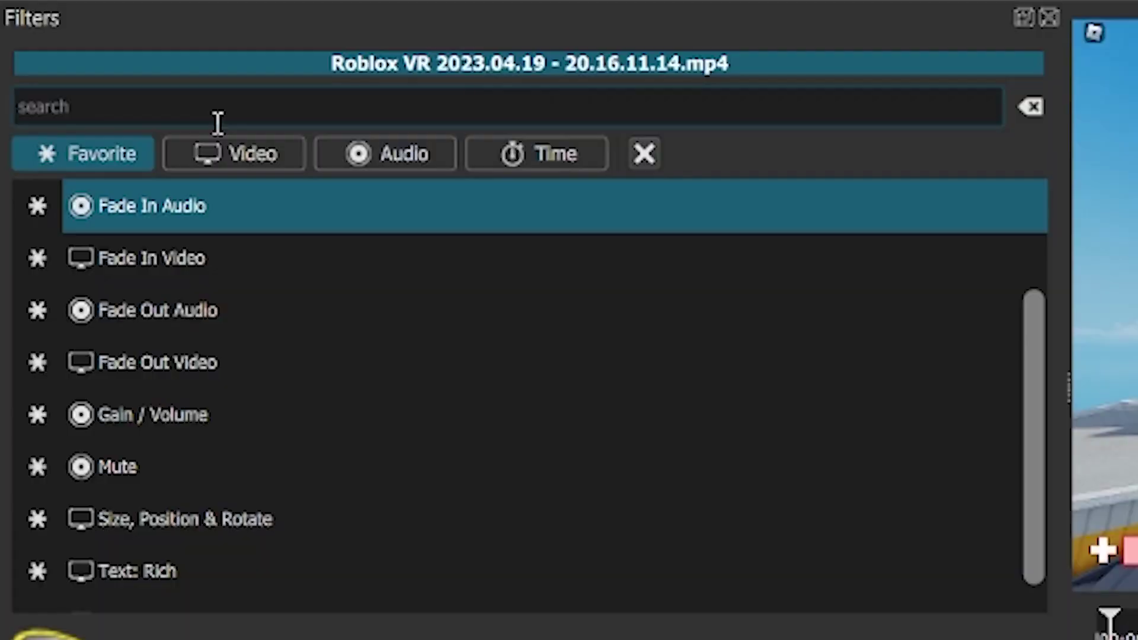
pyautogui.write('te')
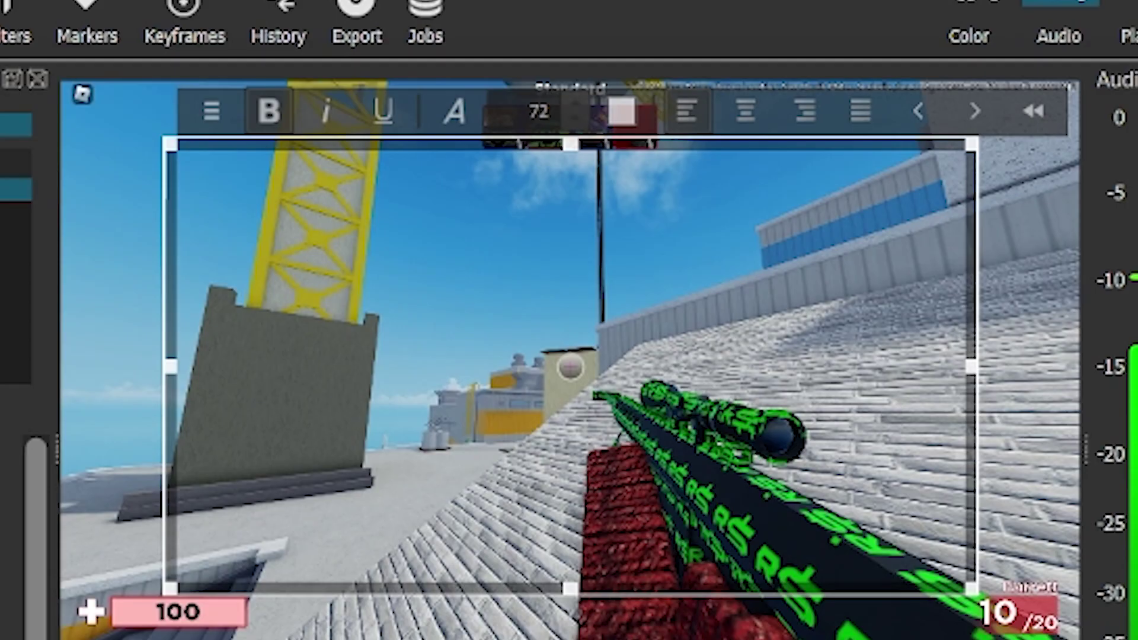
# Step: Add a centre-aligned 'HELLOW, SUBCRIBE THE VIDIO!' caption at the bottom of the frame
pyautogui.write('HELLOW, SUBCRIBE THE VIDIO!')
pyautogui.hotkey('ctrl', 'a')
pyautogui.click(746, 110)
pyautogui.moveTo(570, 408); pyautogui.dragTo(573, 639)
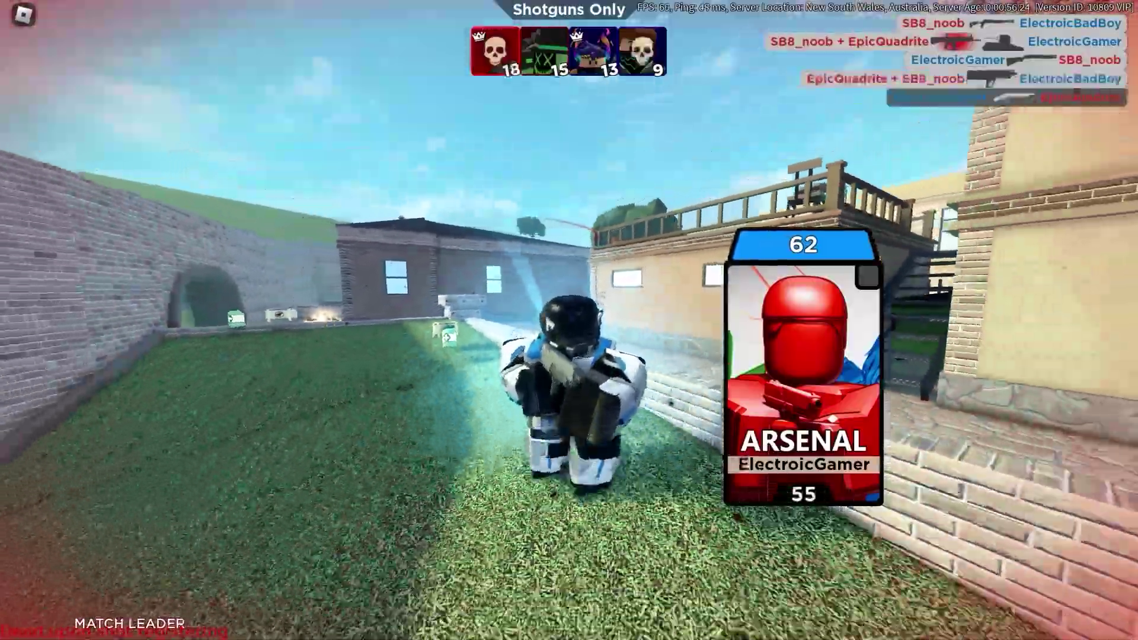
pyautogui.press('2')
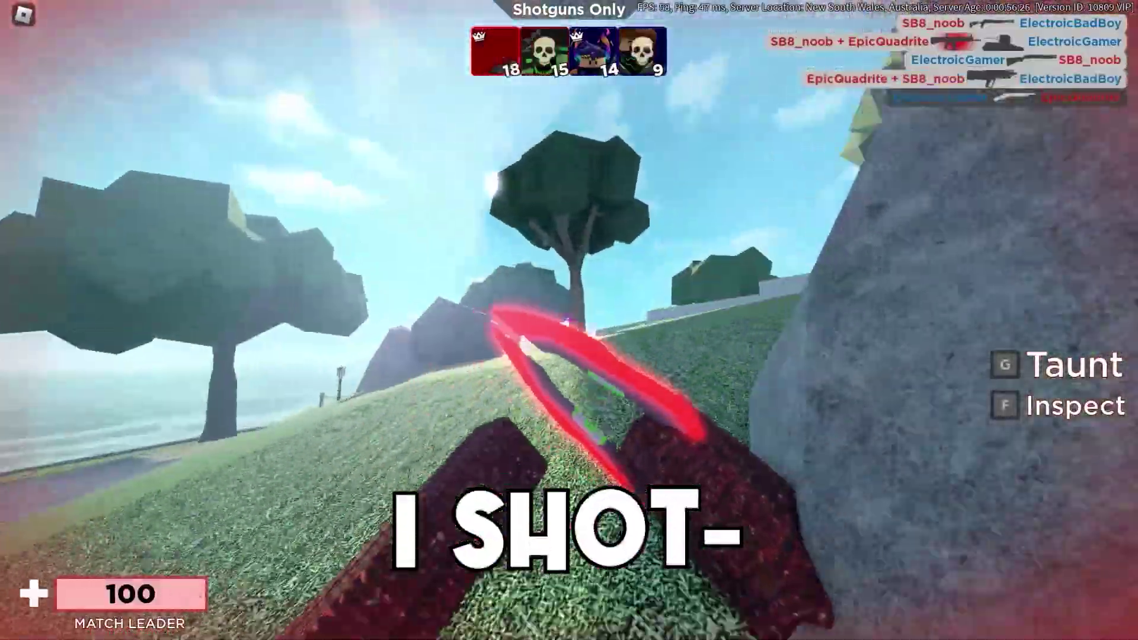
pyautogui.press('w')
pyautogui.press('1')
pyautogui.click(569, 320)
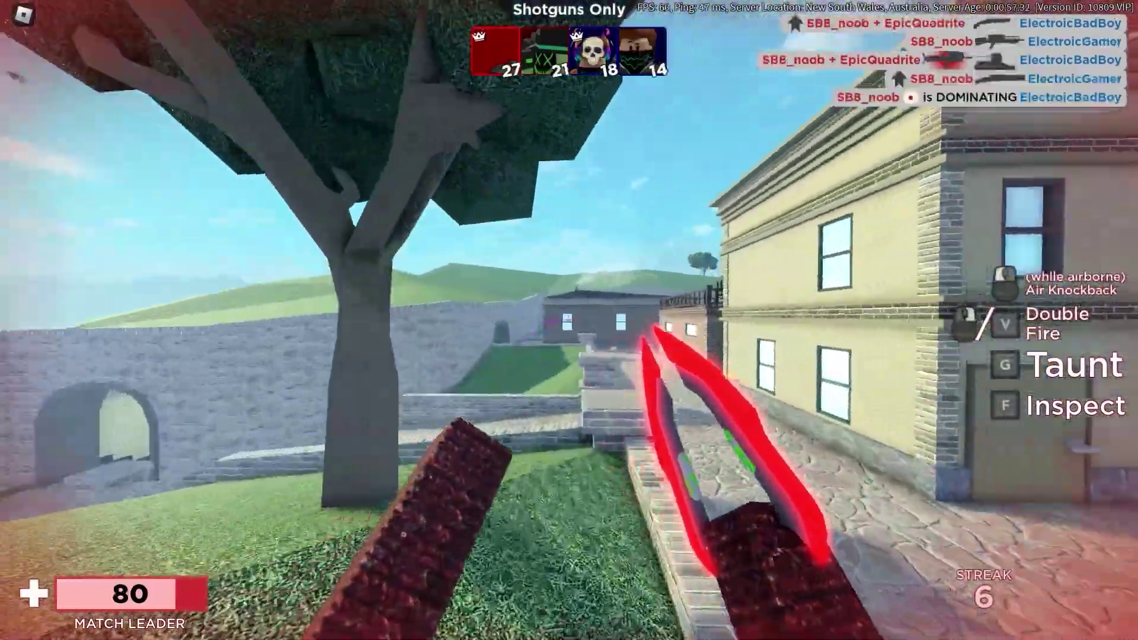
pyautogui.press('w')
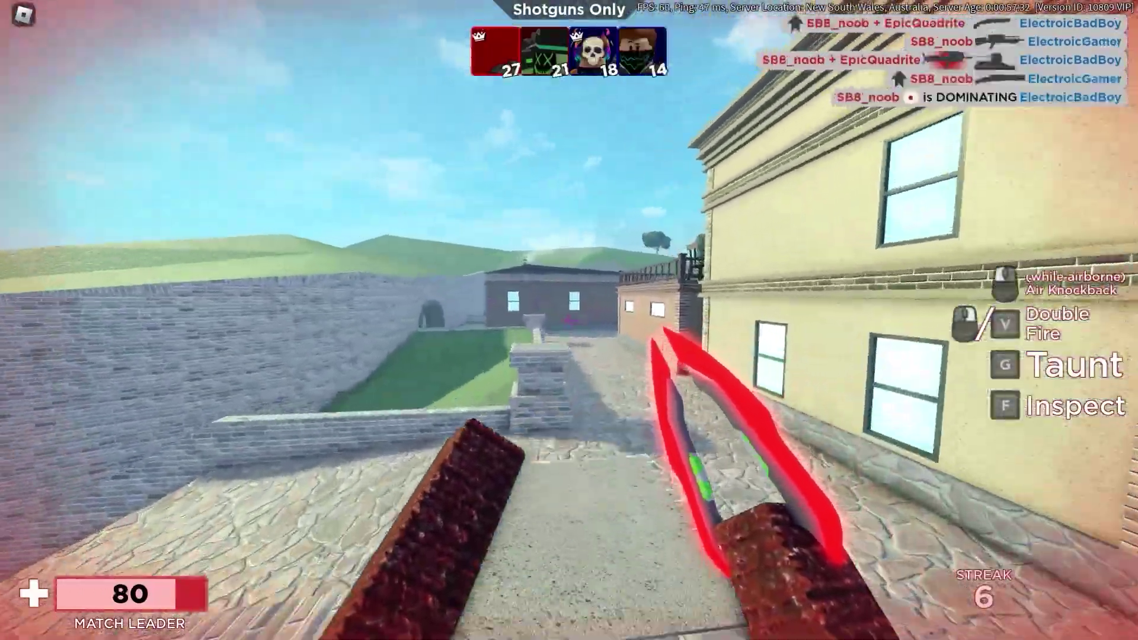
pyautogui.press('w')
pyautogui.press('w')
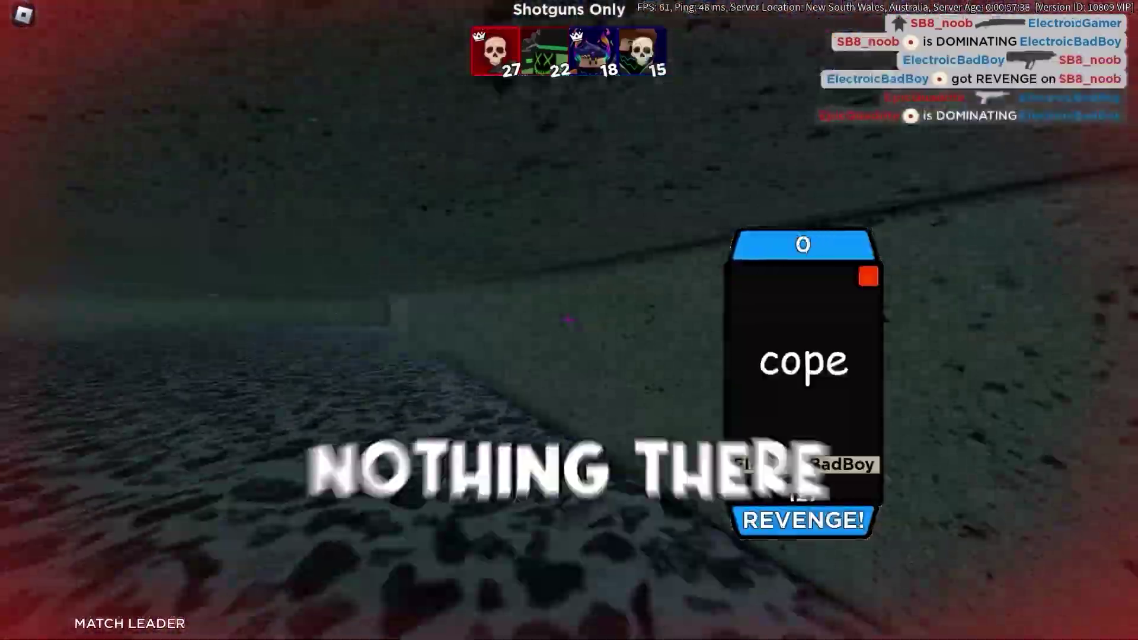
pyautogui.press('2')
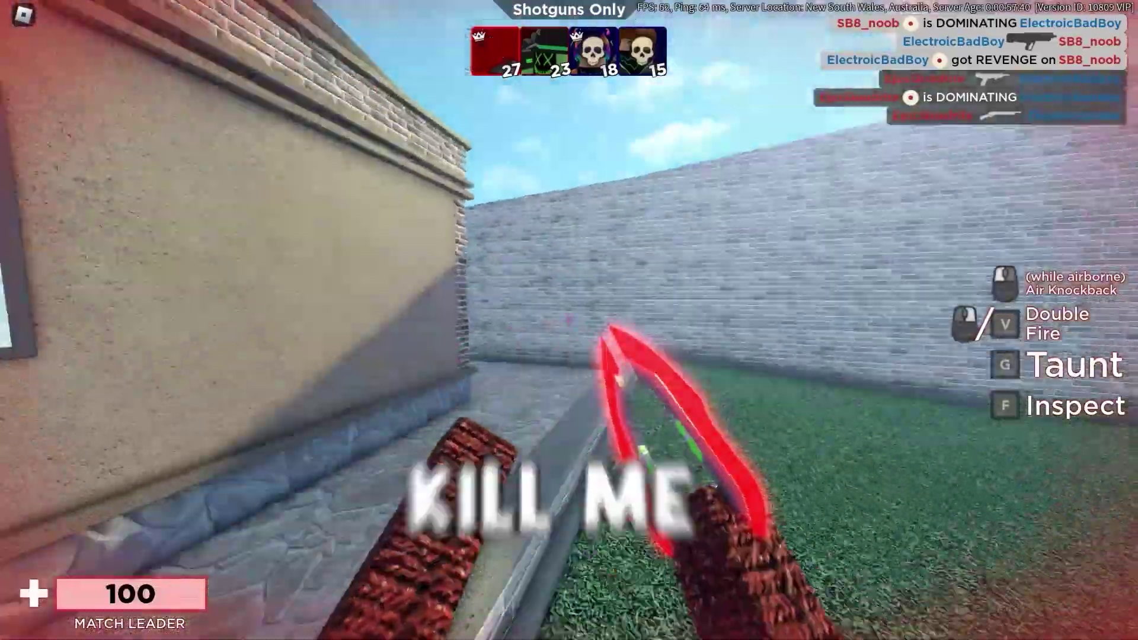
pyautogui.press('1')
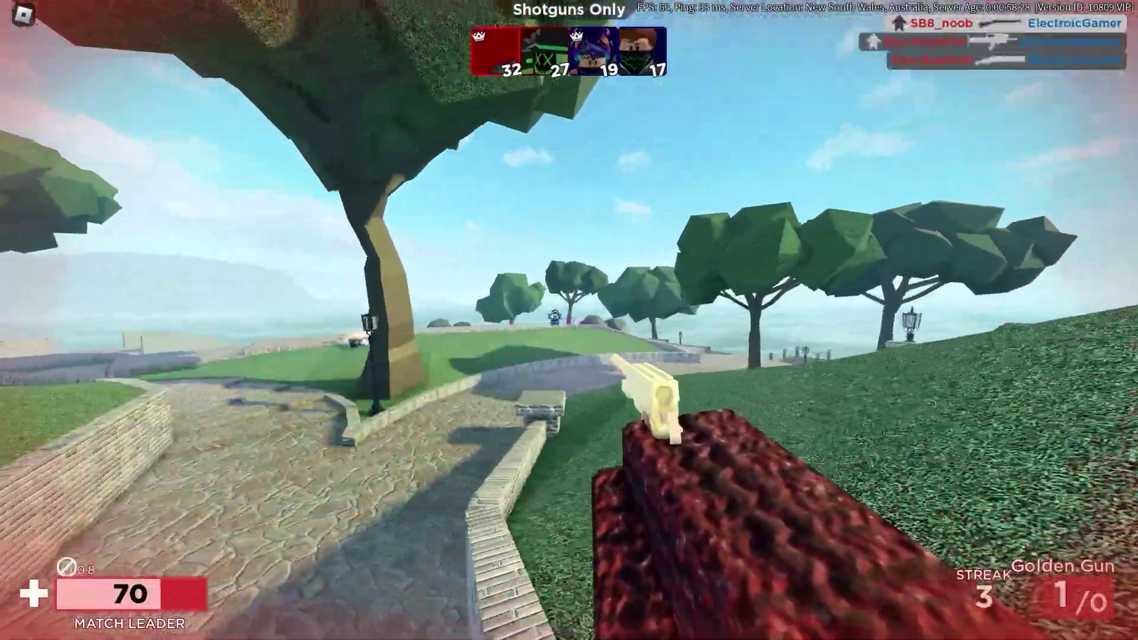
pyautogui.click(569, 320)
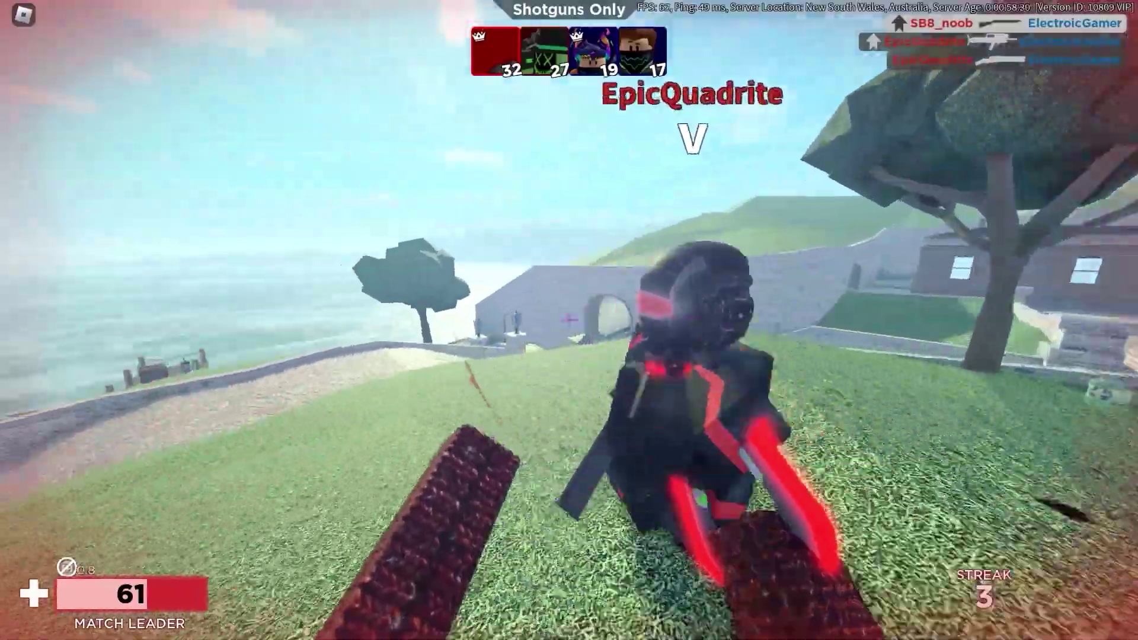
pyautogui.click(569, 320)
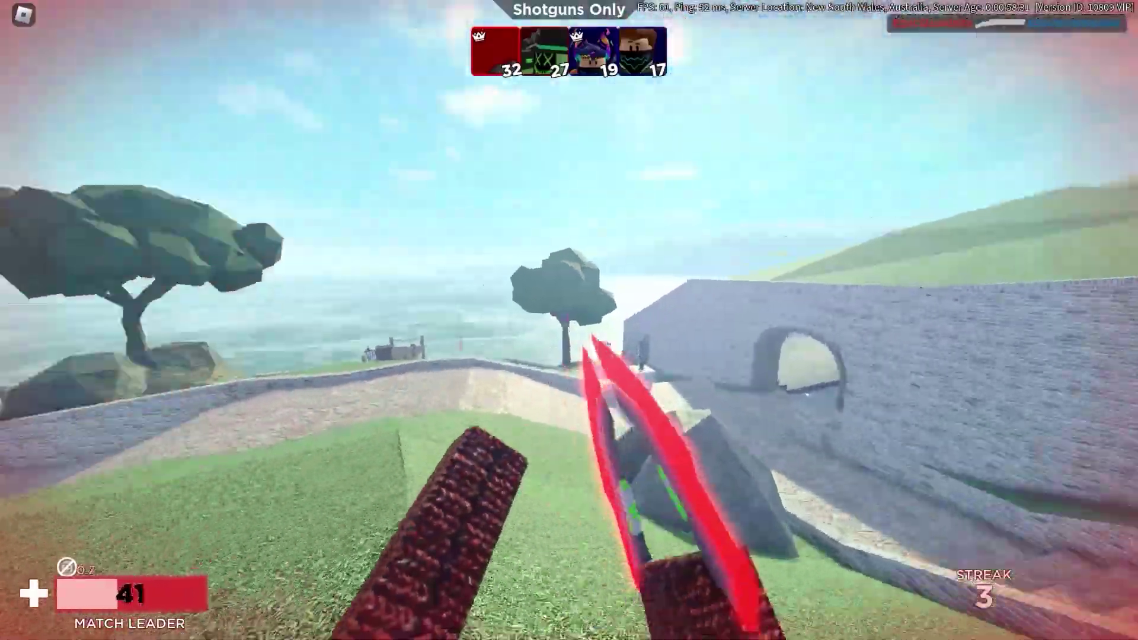